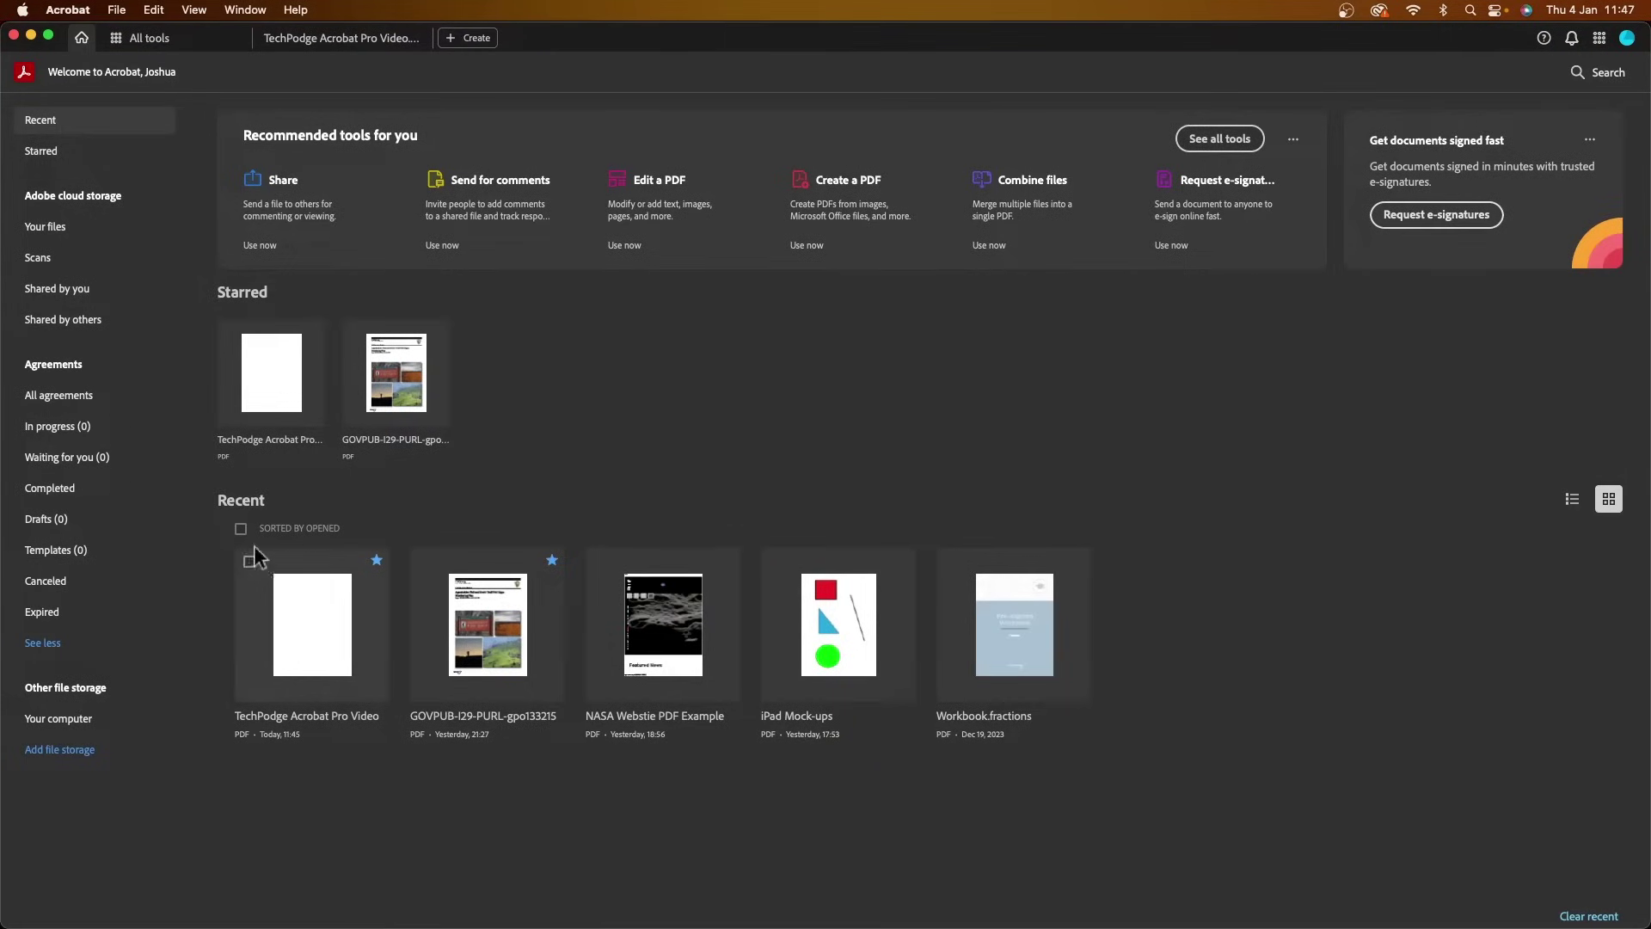
Select the TechPodge Acrobat Pro Video thumbnail under Recent to show its details panel
left_click(323, 634)
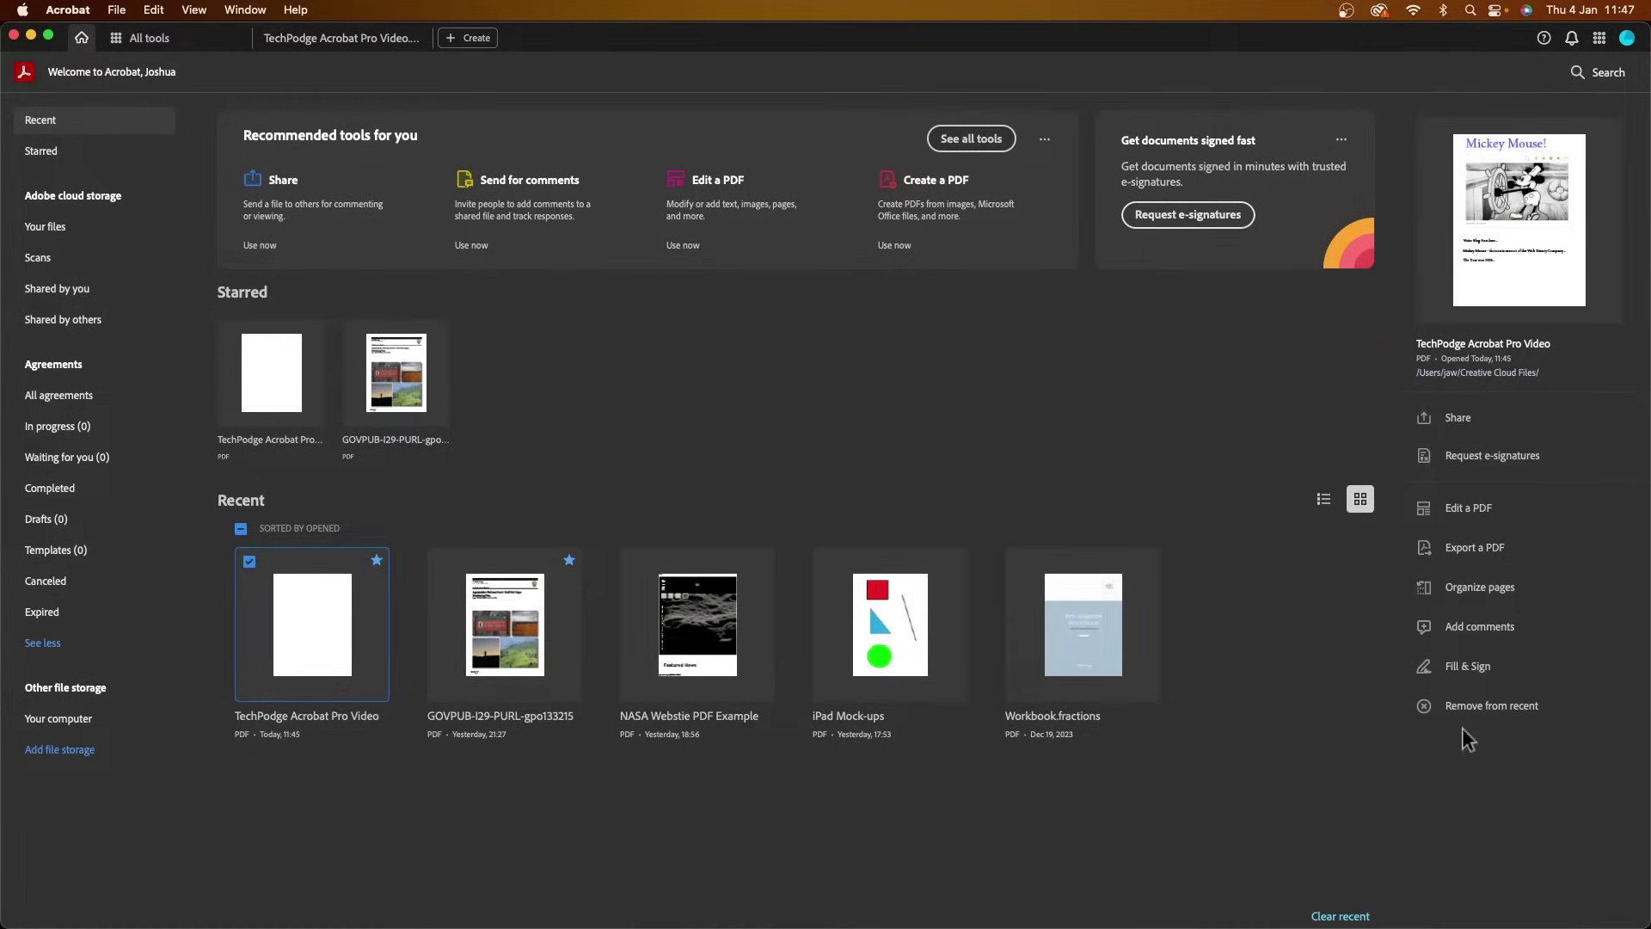
Browse Starred, then Your files in cloud storage, dismissing the New Folder prompt
left_click(41, 151)
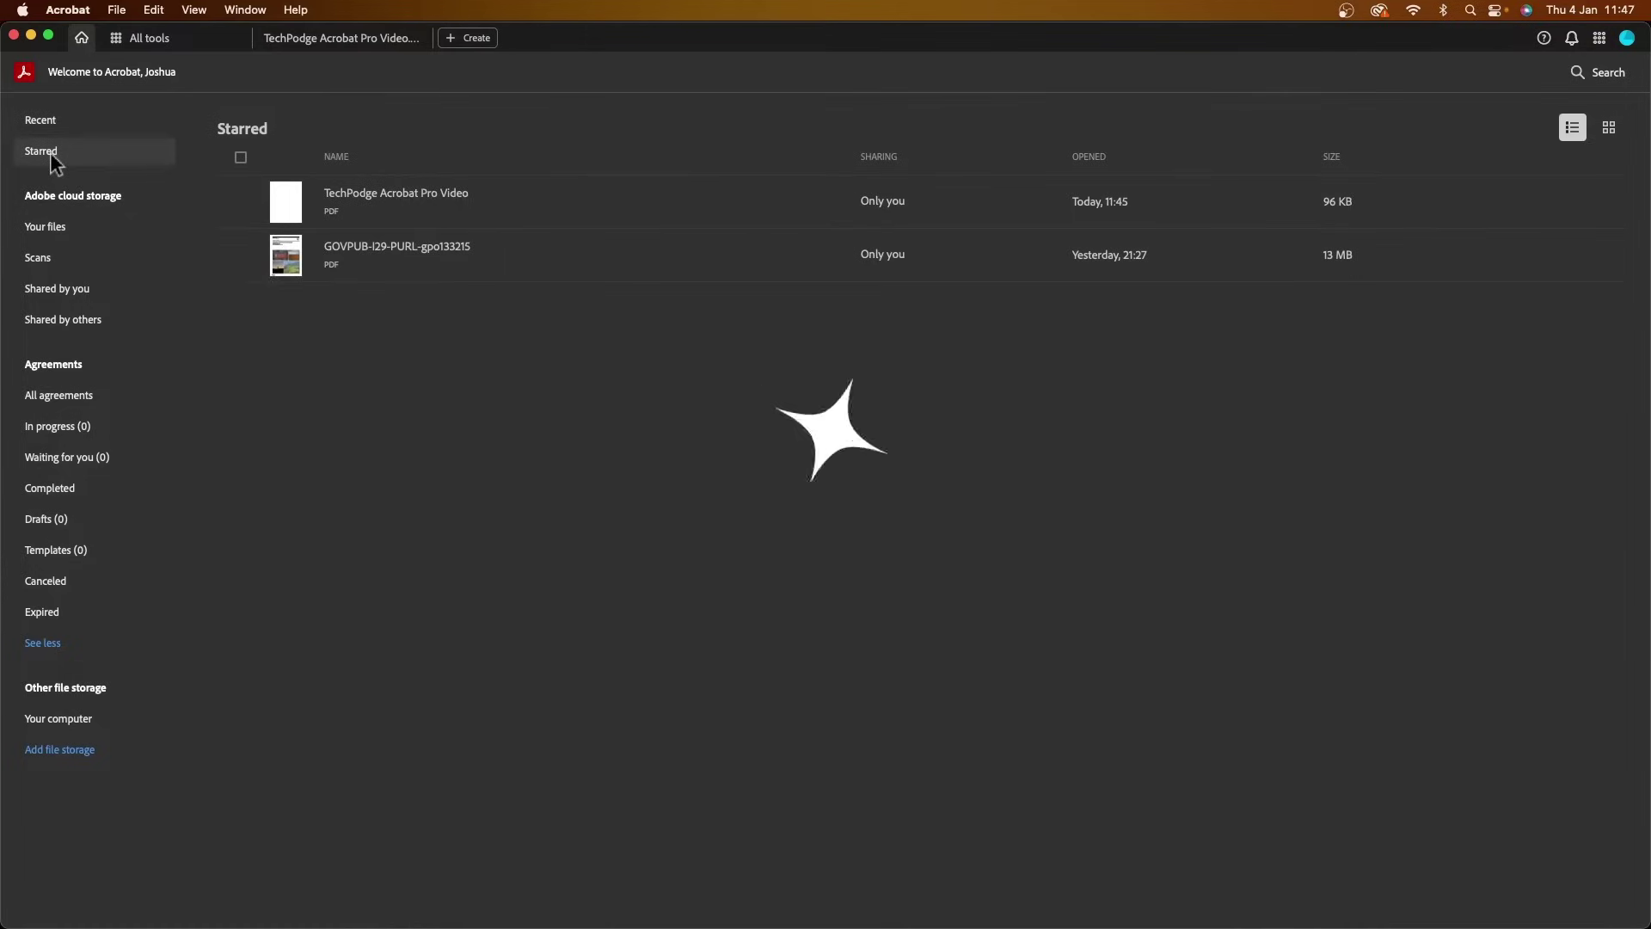
left_click(74, 229)
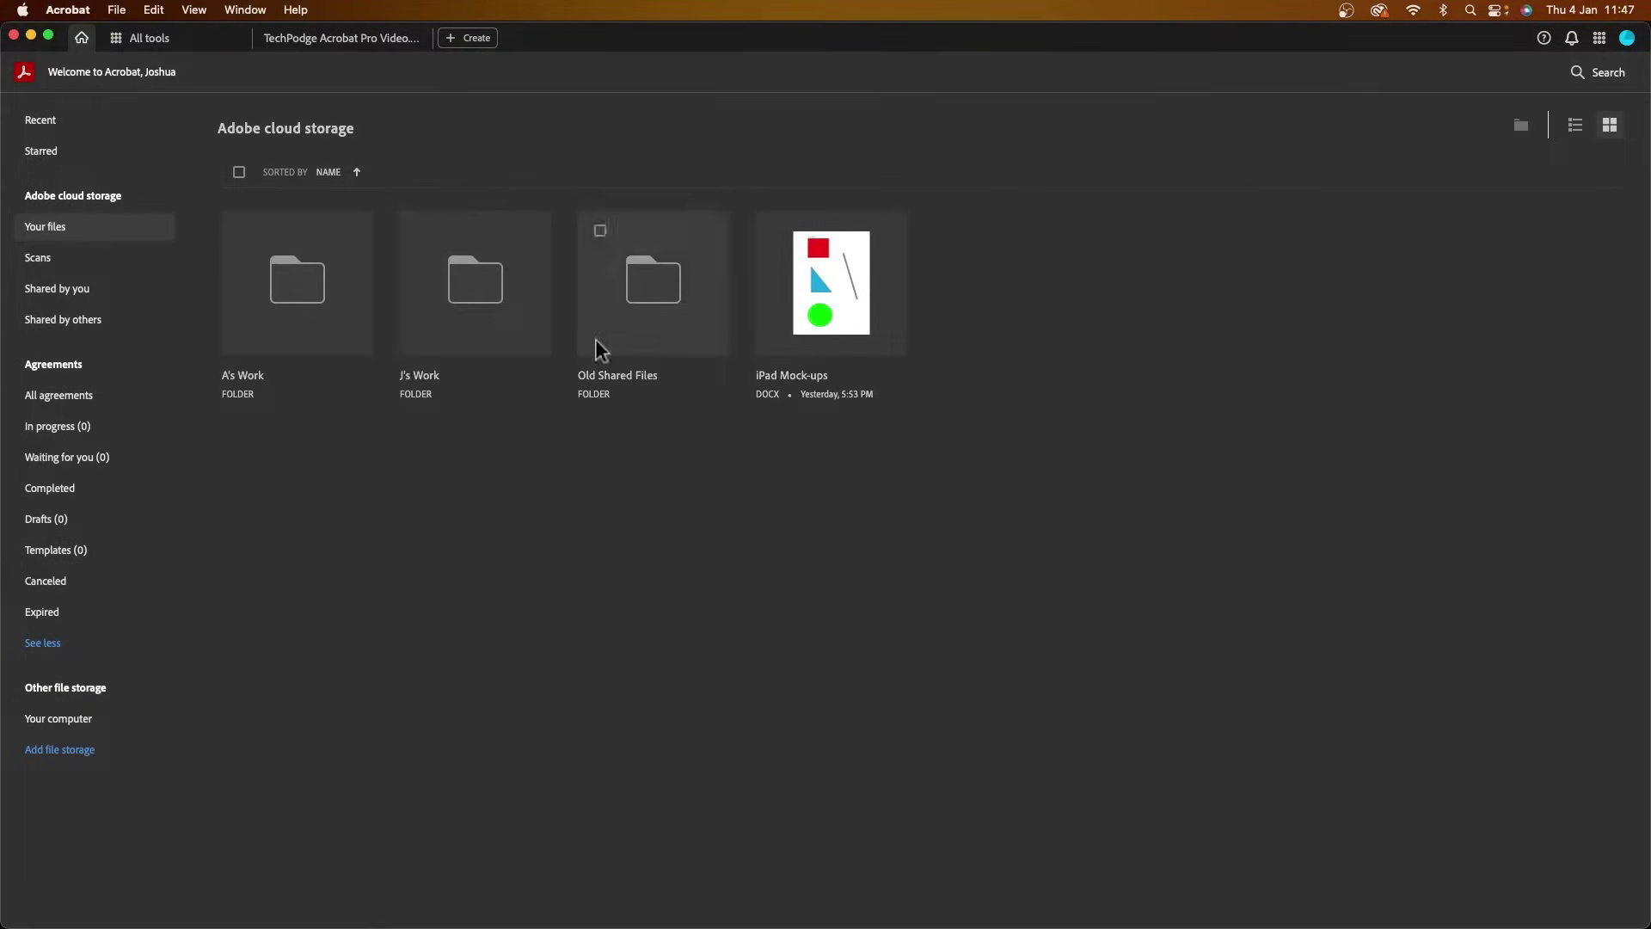
left_click(1520, 126)
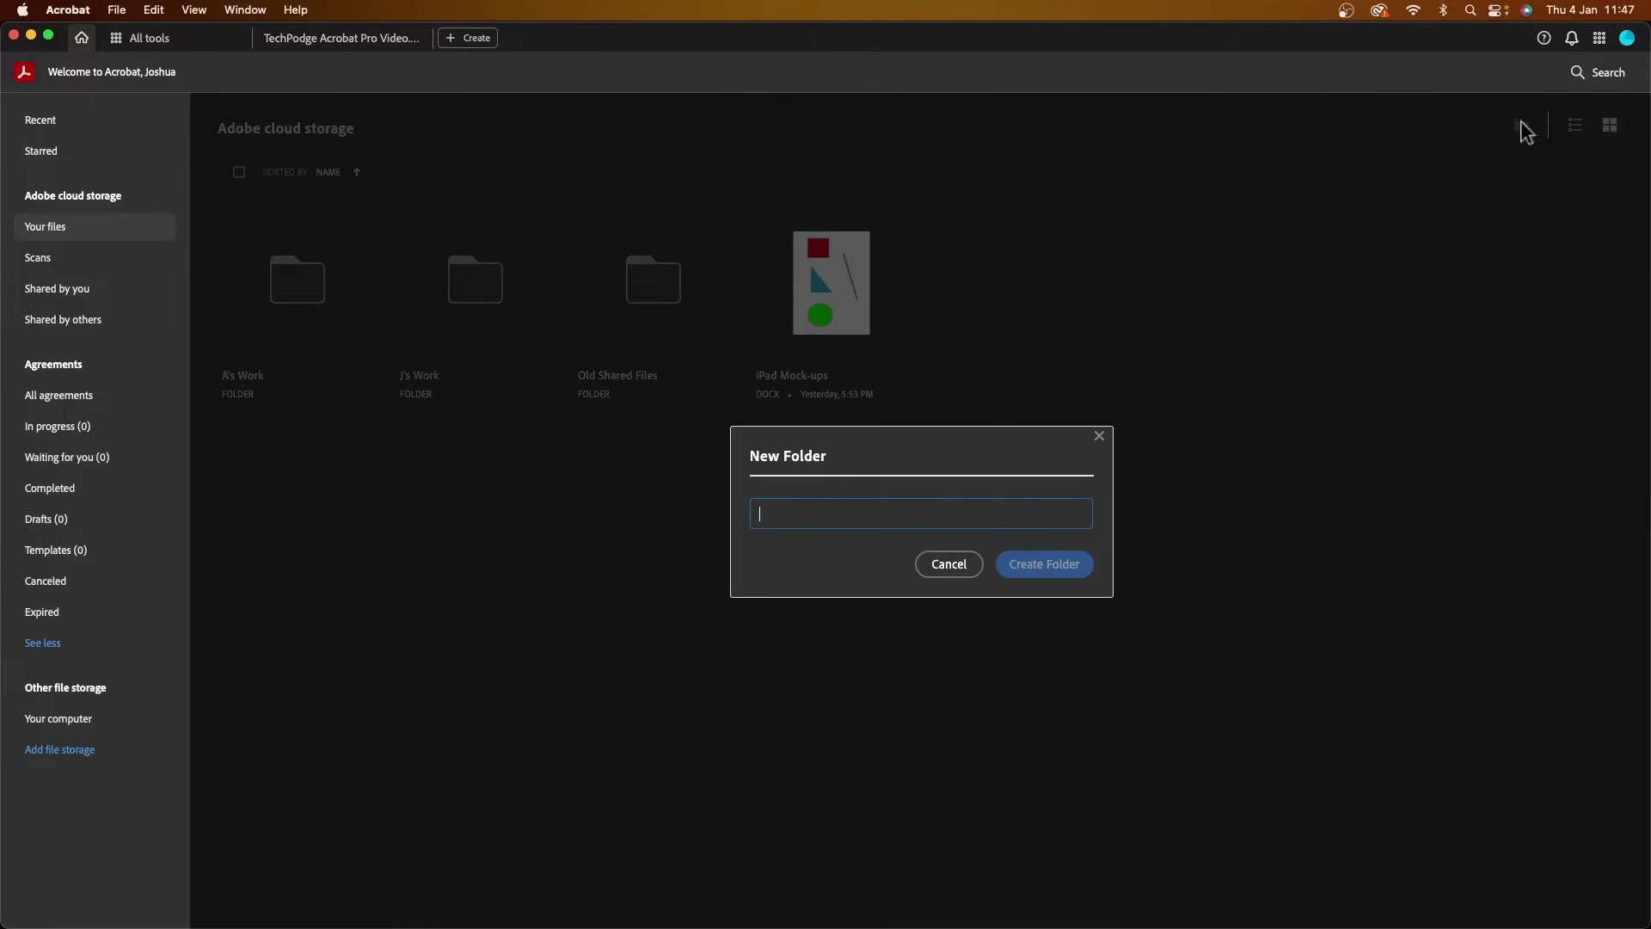
left_click(1099, 436)
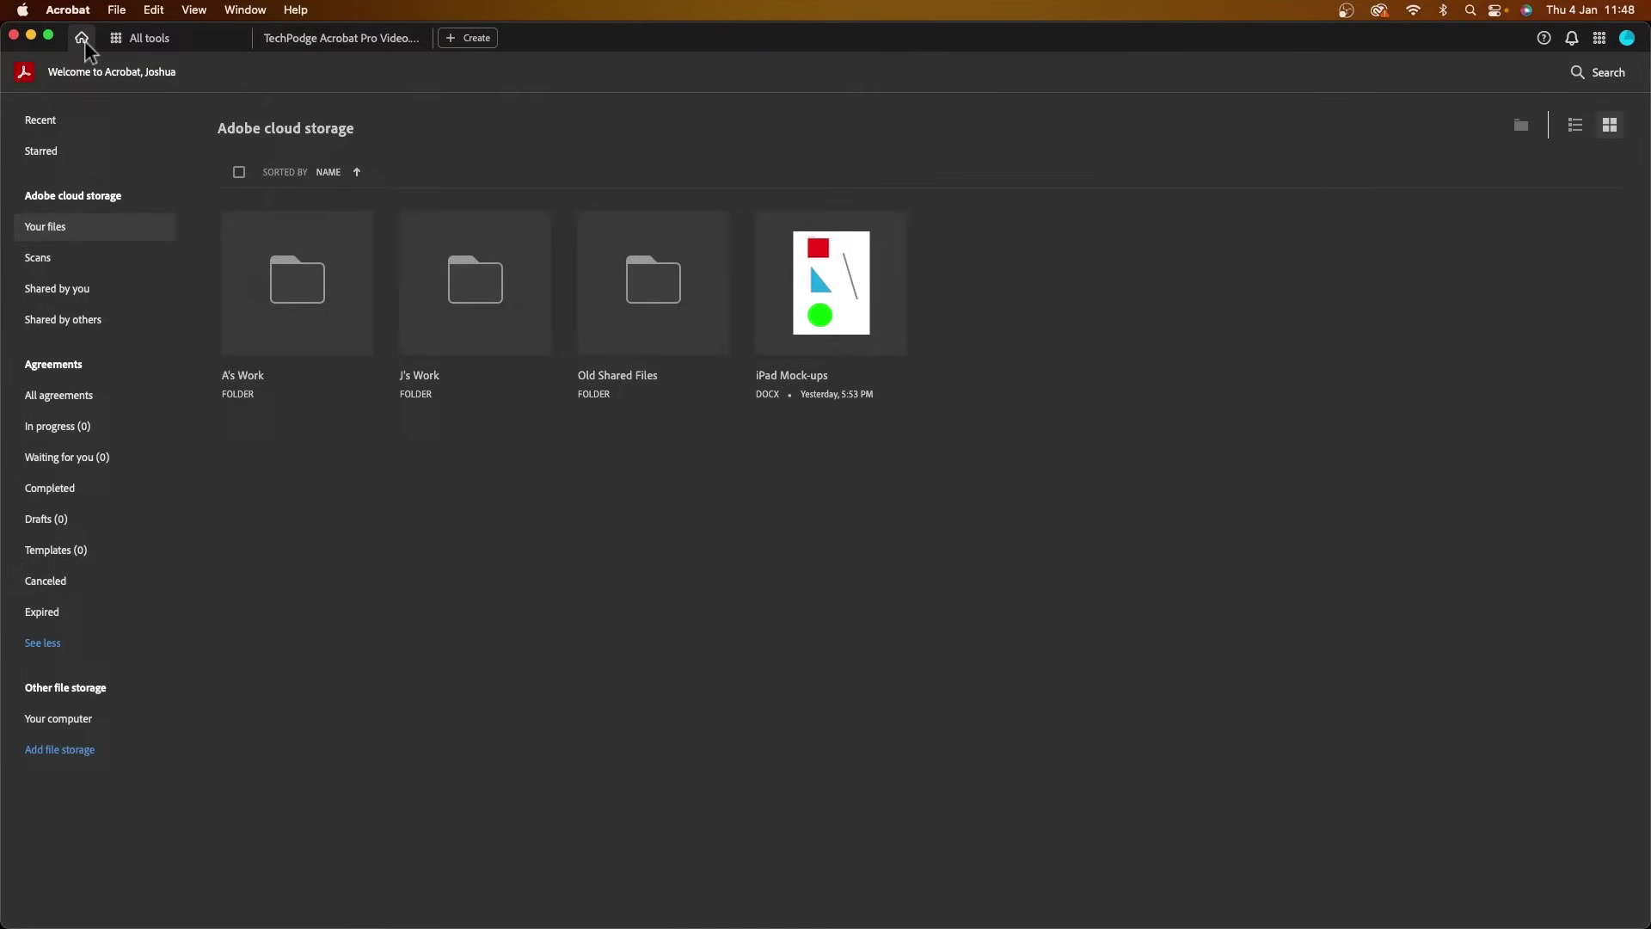
Open See all tools from Recent and scroll from Edit down to Prepare and back
left_click(44, 128)
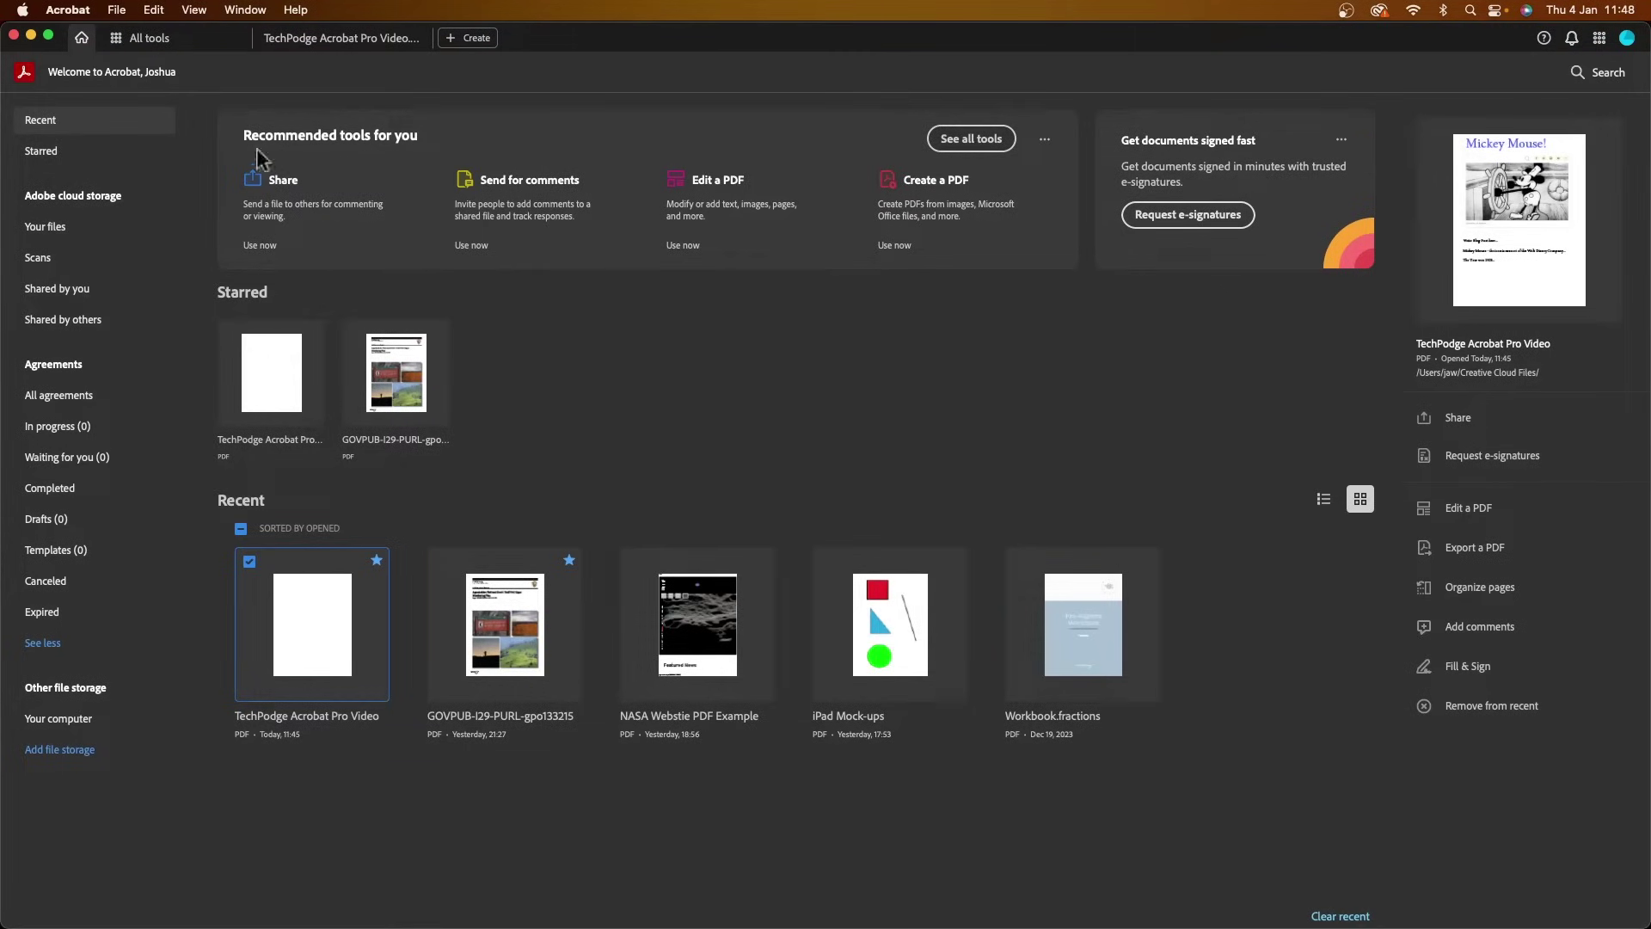
left_click(973, 139)
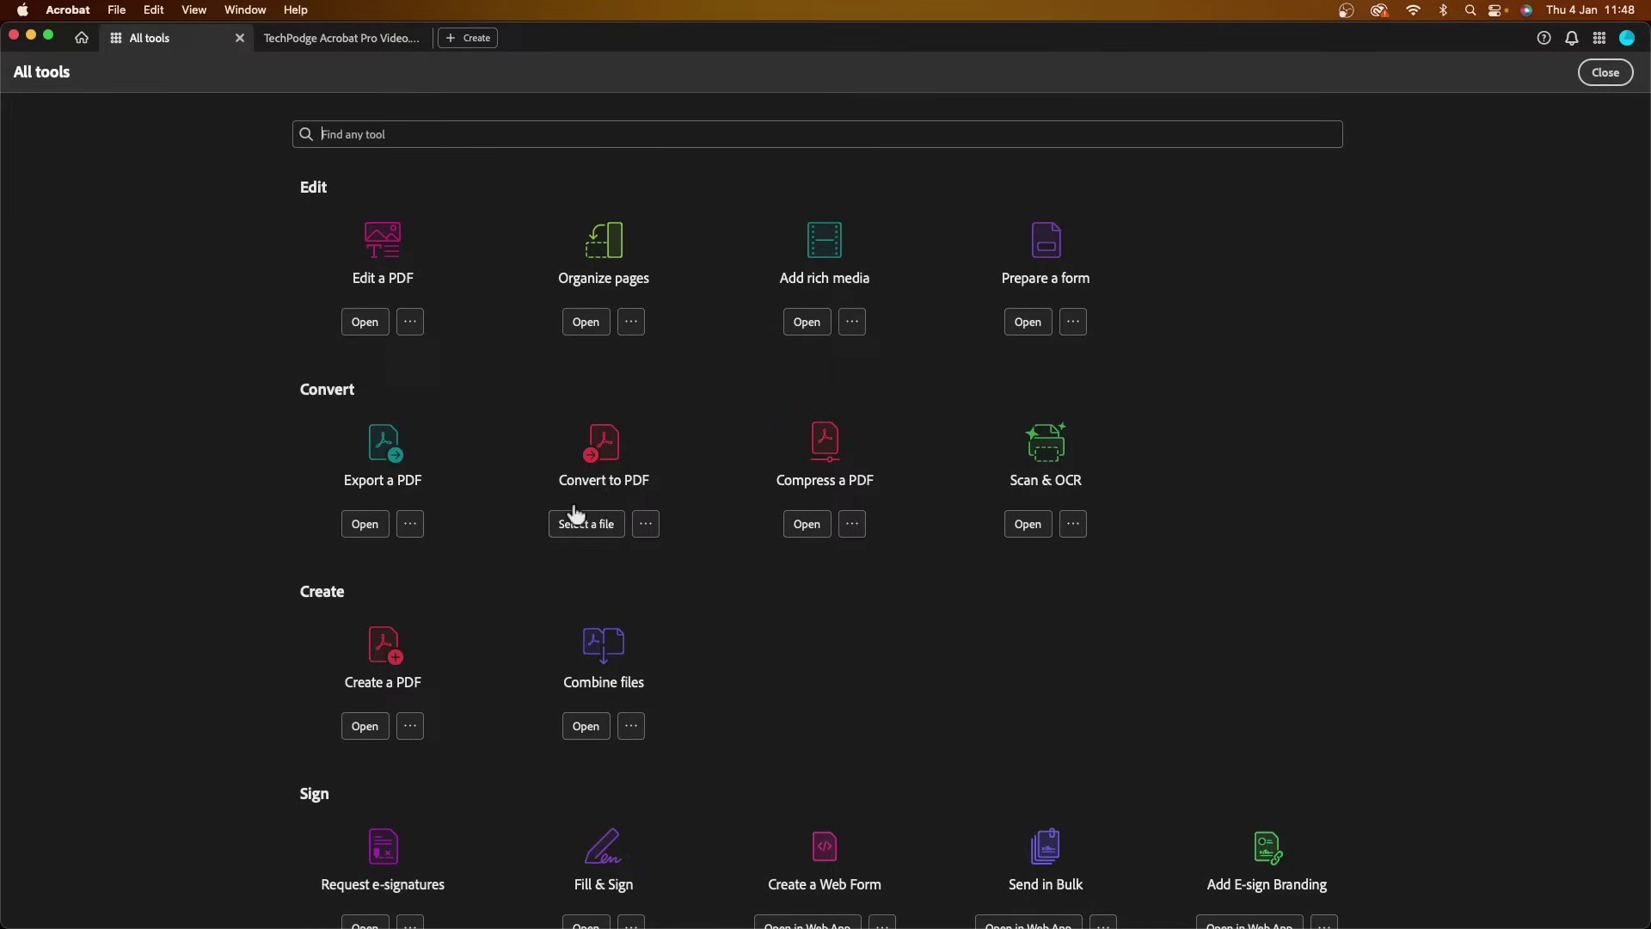
scroll(378, 645, "down", 3)
scroll(482, 738, "down", 3)
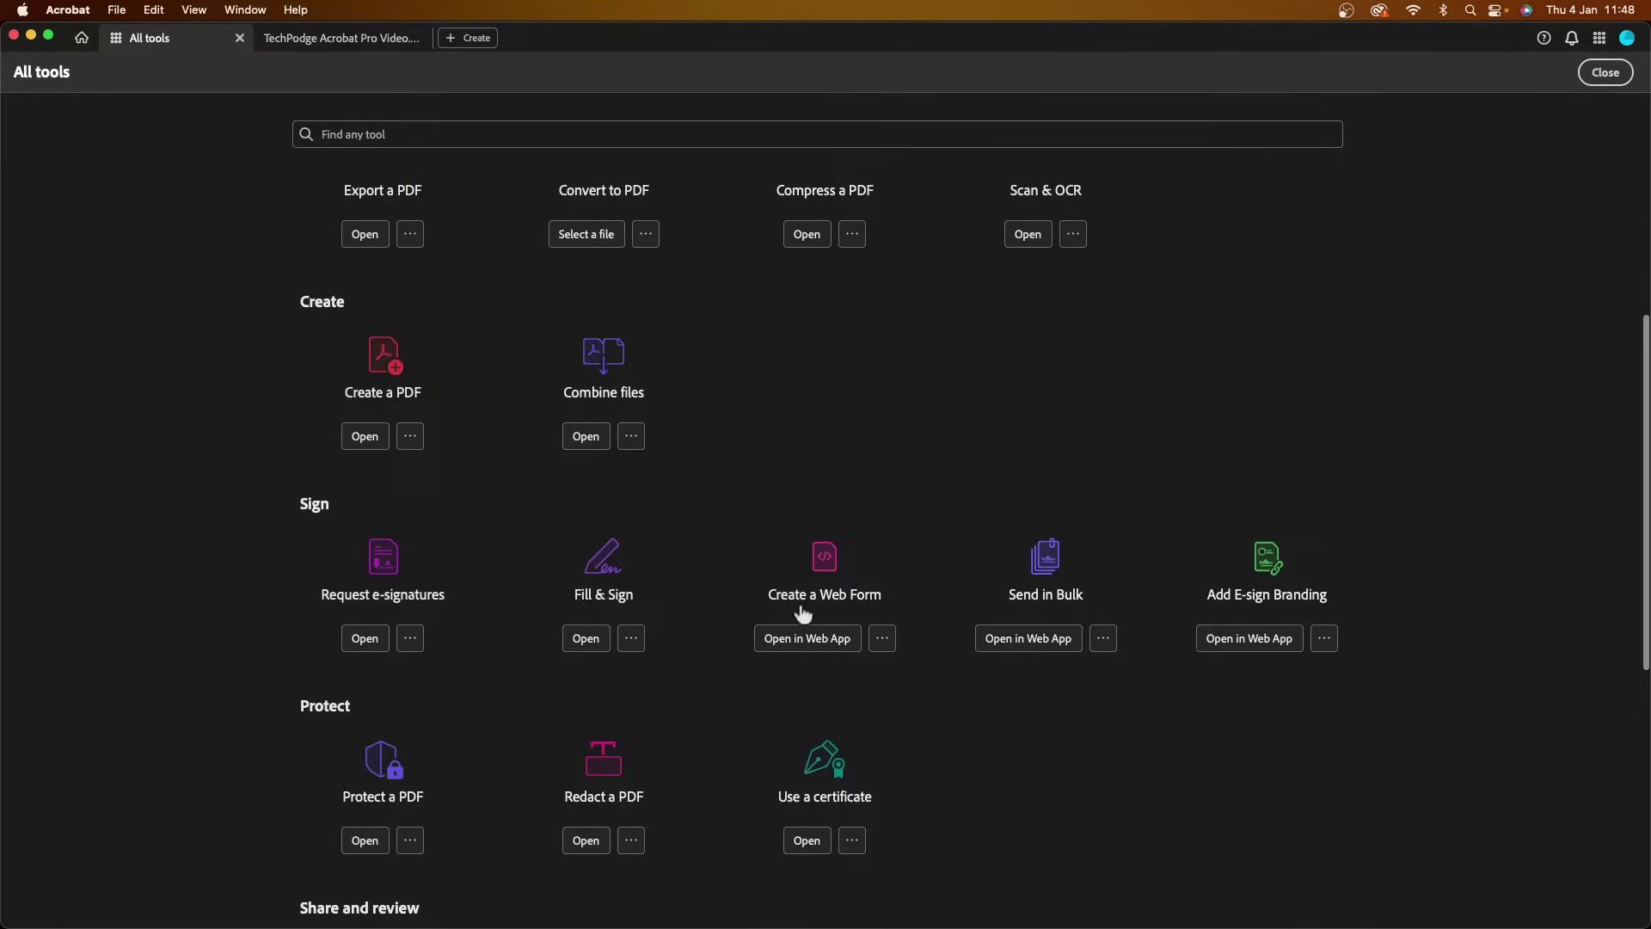
scroll(637, 670, "down", 3)
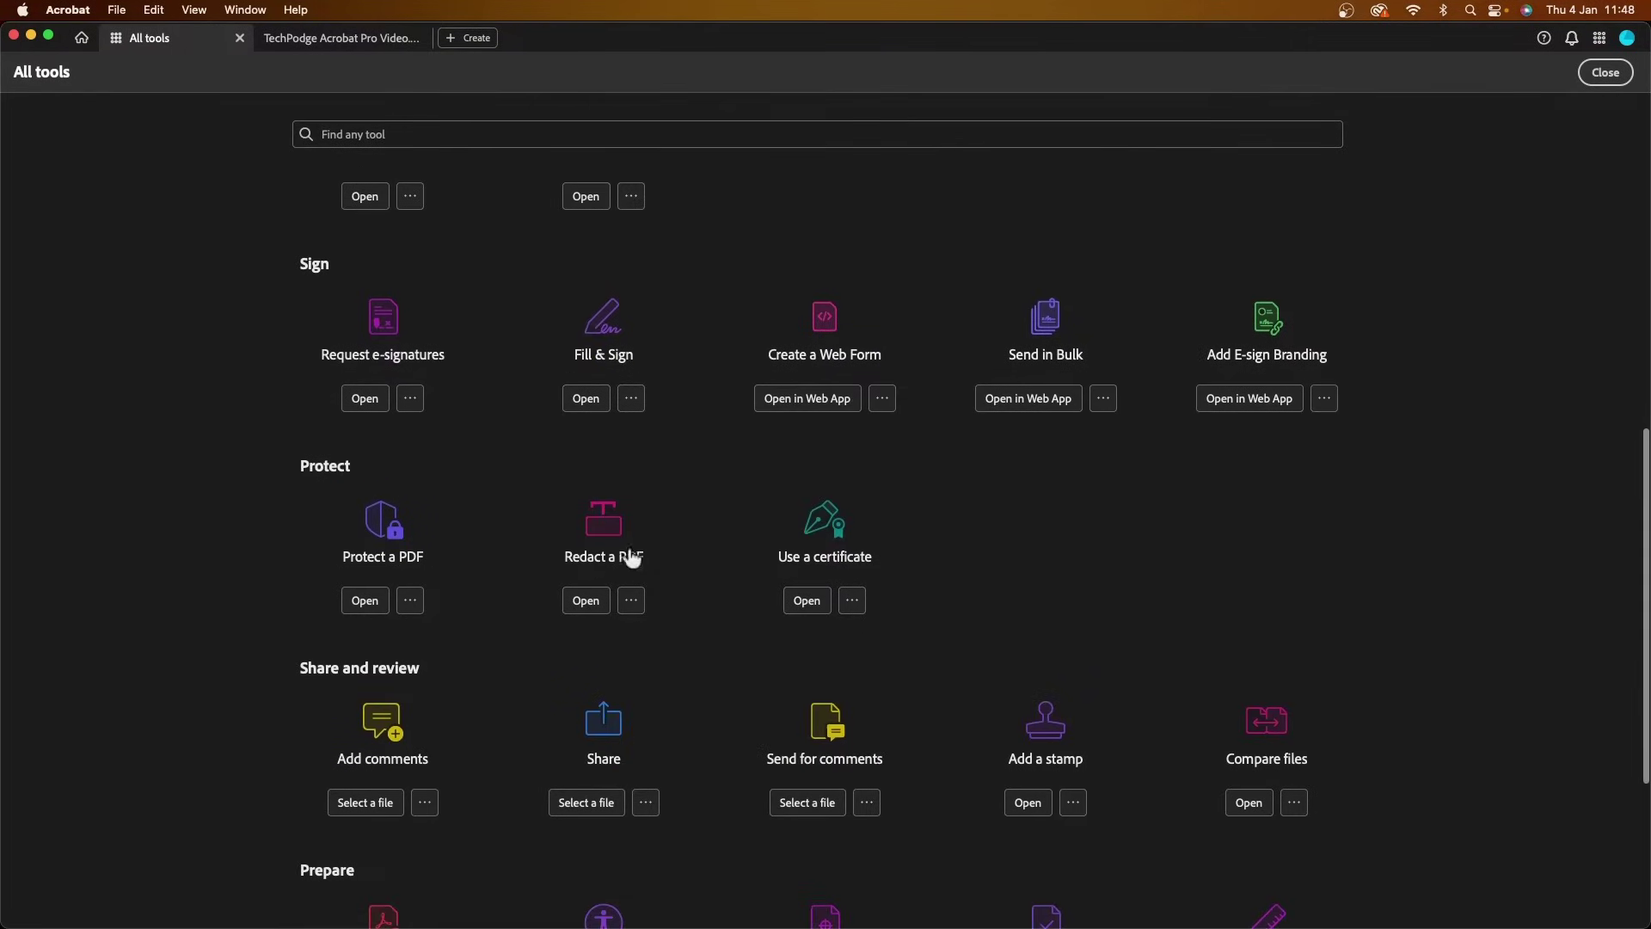
scroll(619, 585, "down", 3)
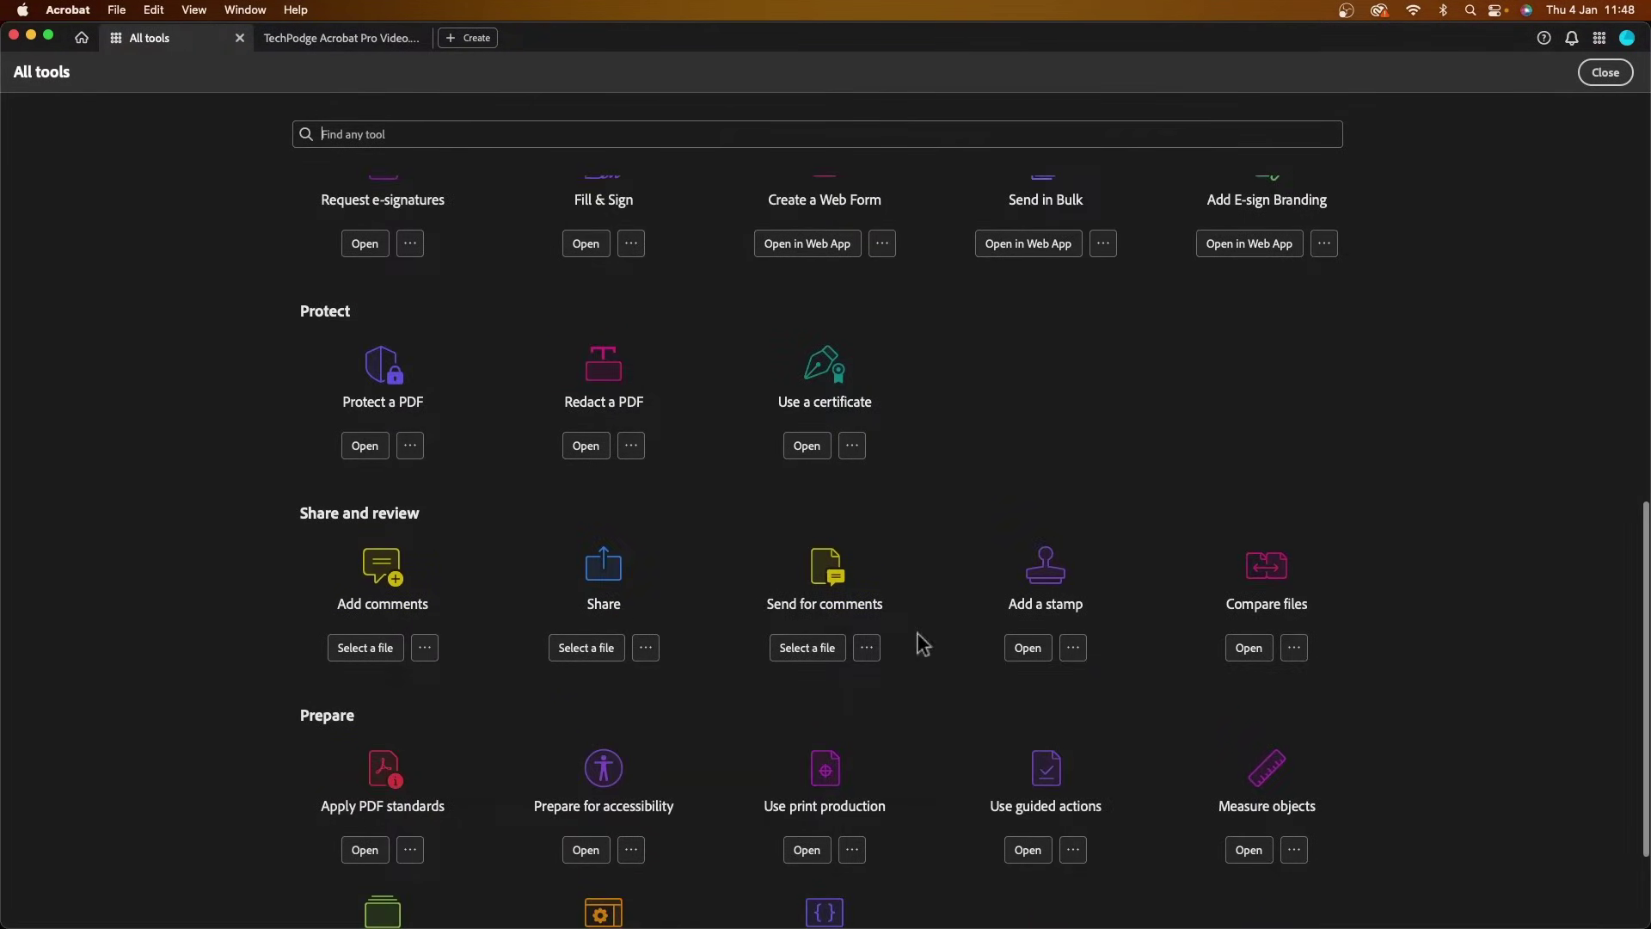
scroll(1035, 643, "down", 3)
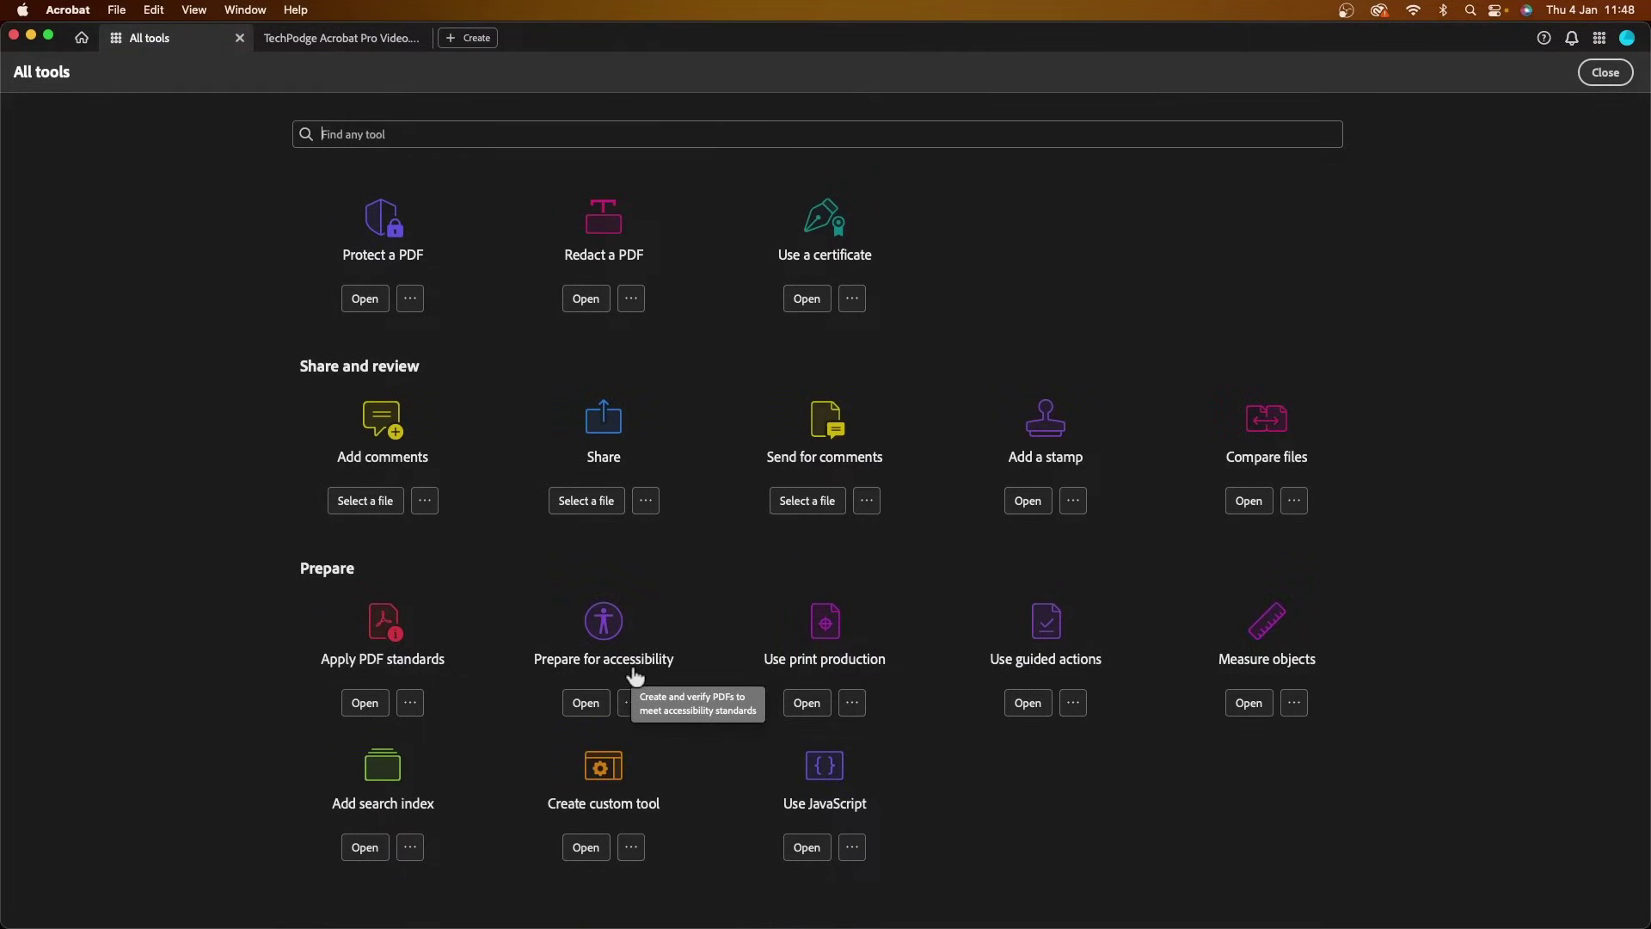
scroll(635, 680, "up", 2)
scroll(645, 619, "up", 15)
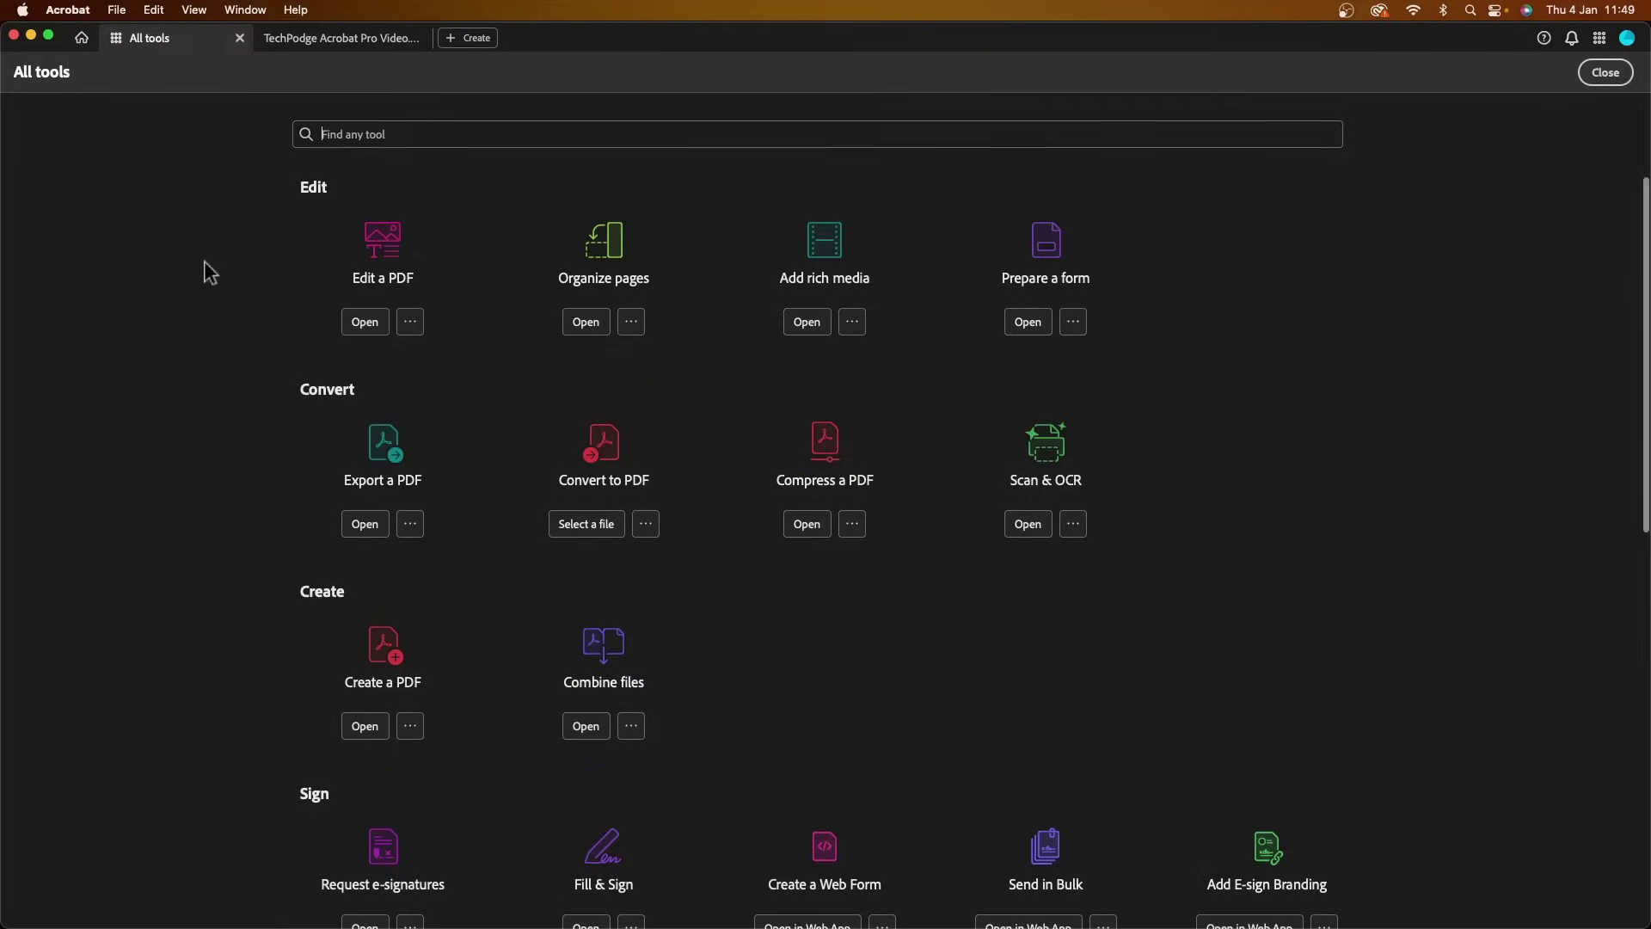
Open the TechPodge PDF from Home, glance at All tools, then return to its tab
left_click(82, 38)
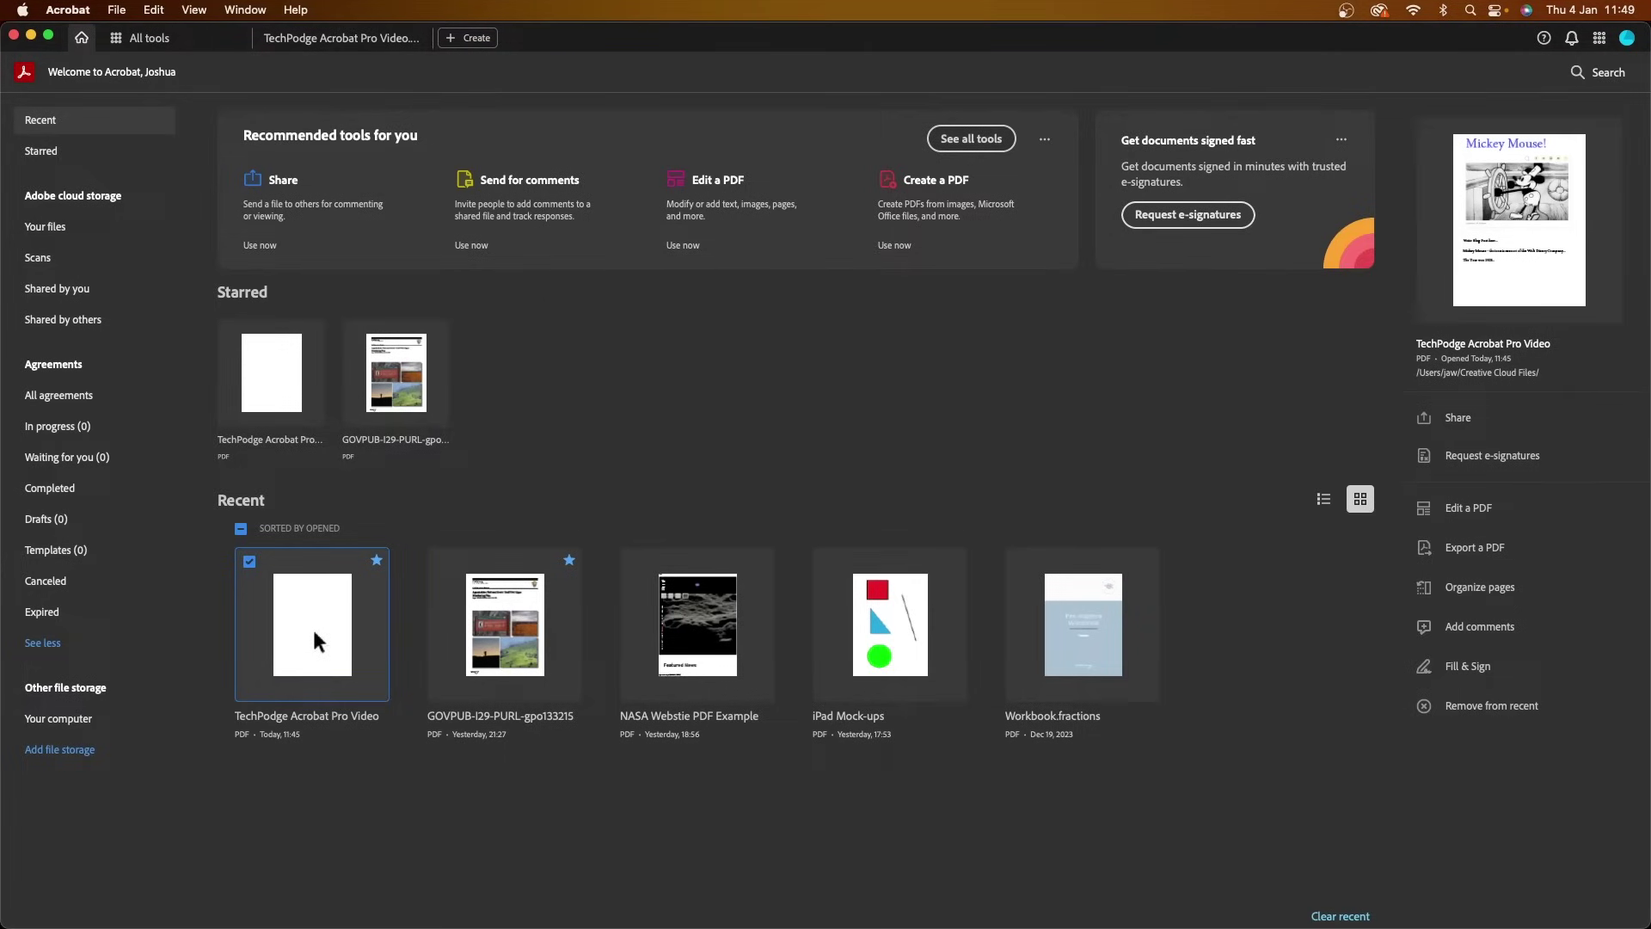
double_click(314, 640)
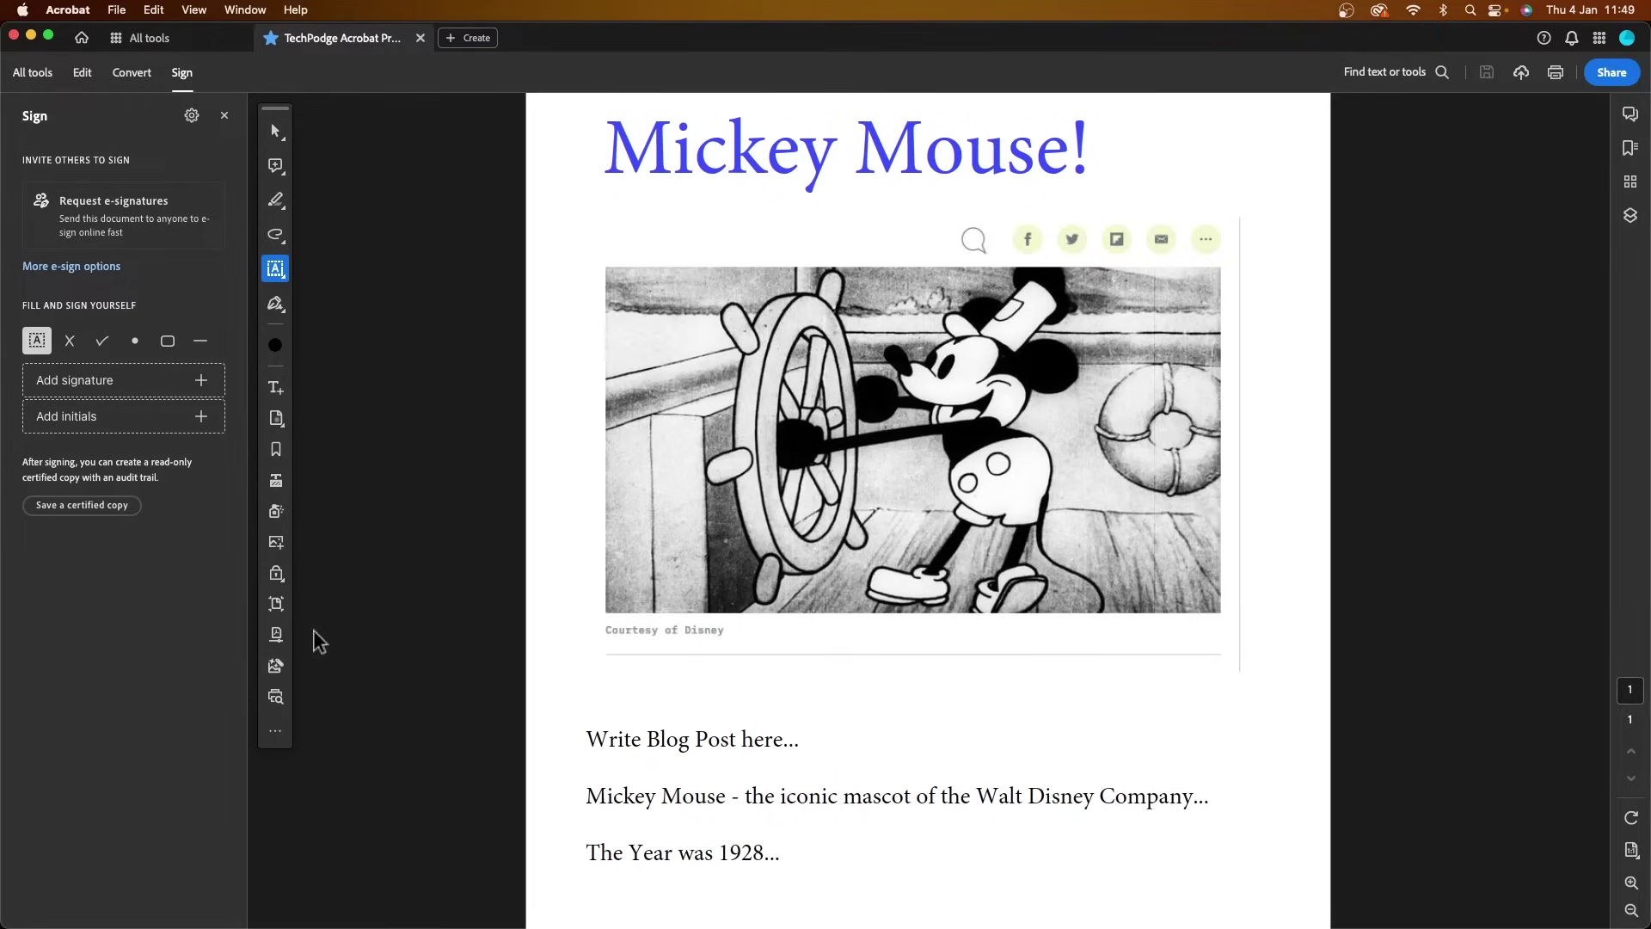
left_click(34, 71)
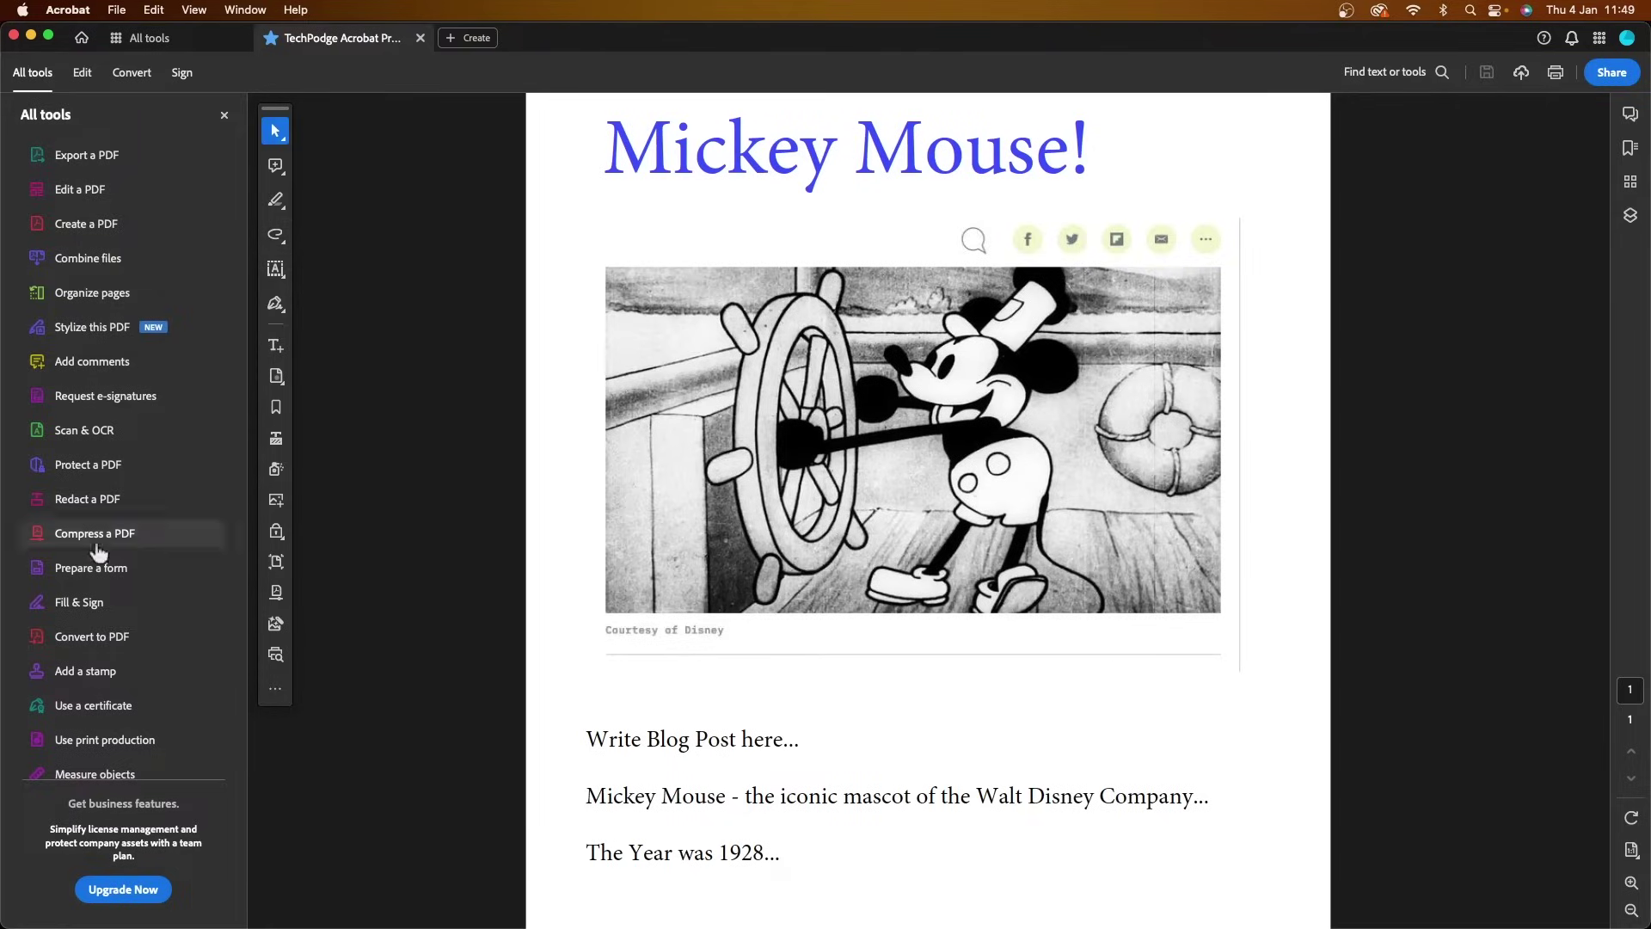
scroll(111, 568, "down", 3)
scroll(120, 576, "up", 3)
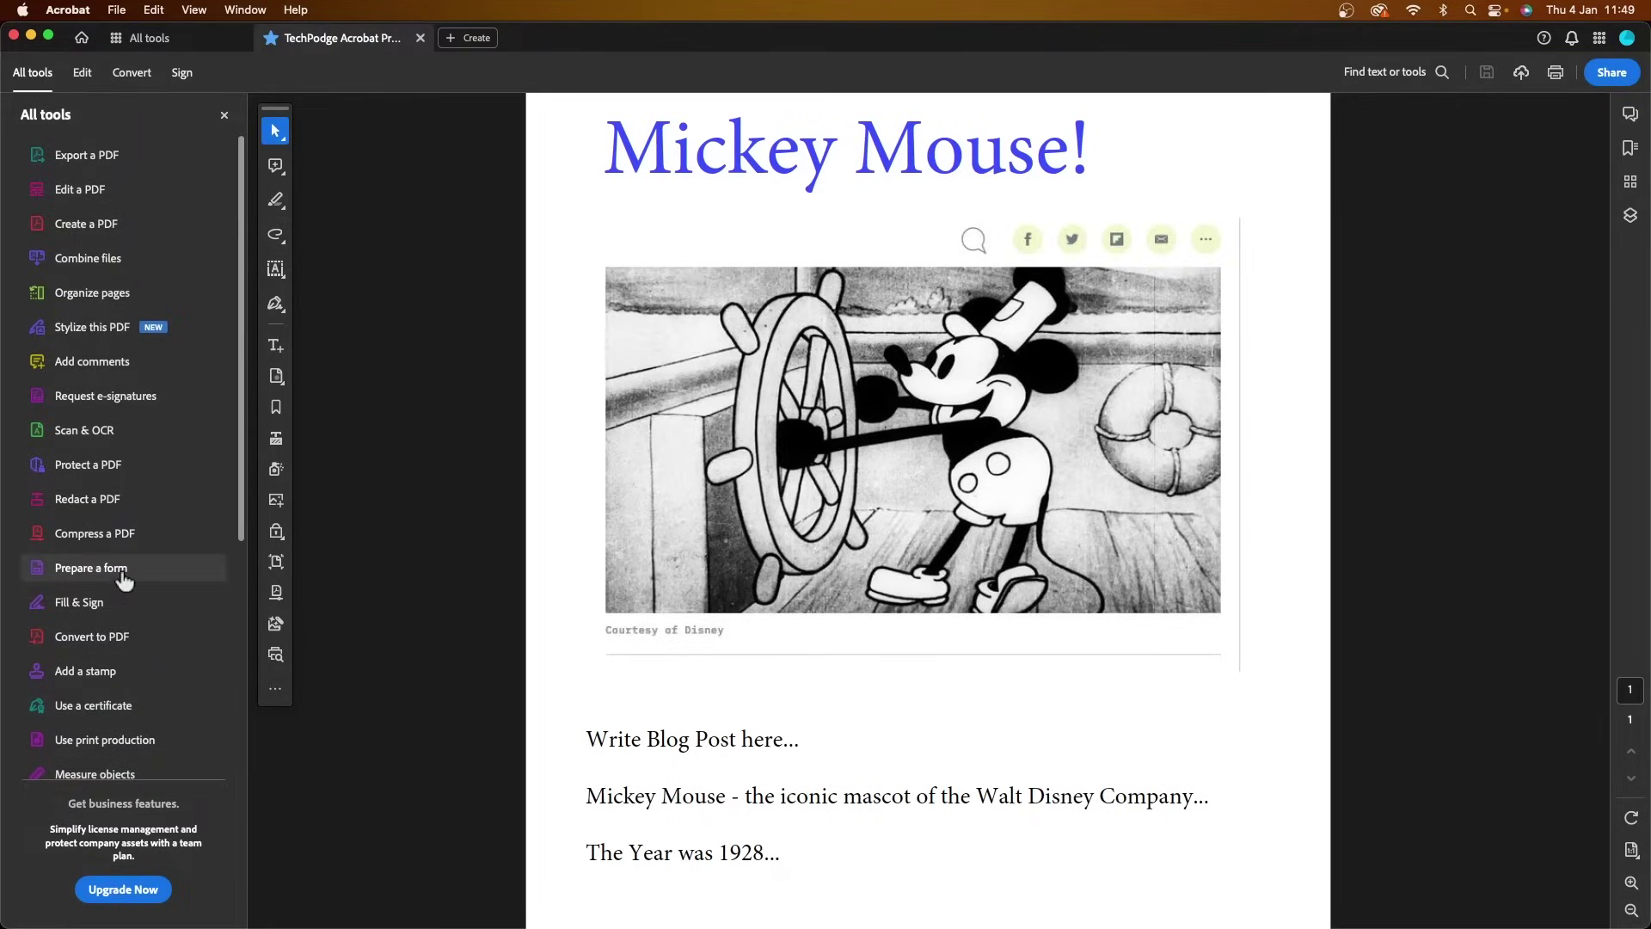
left_click(154, 36)
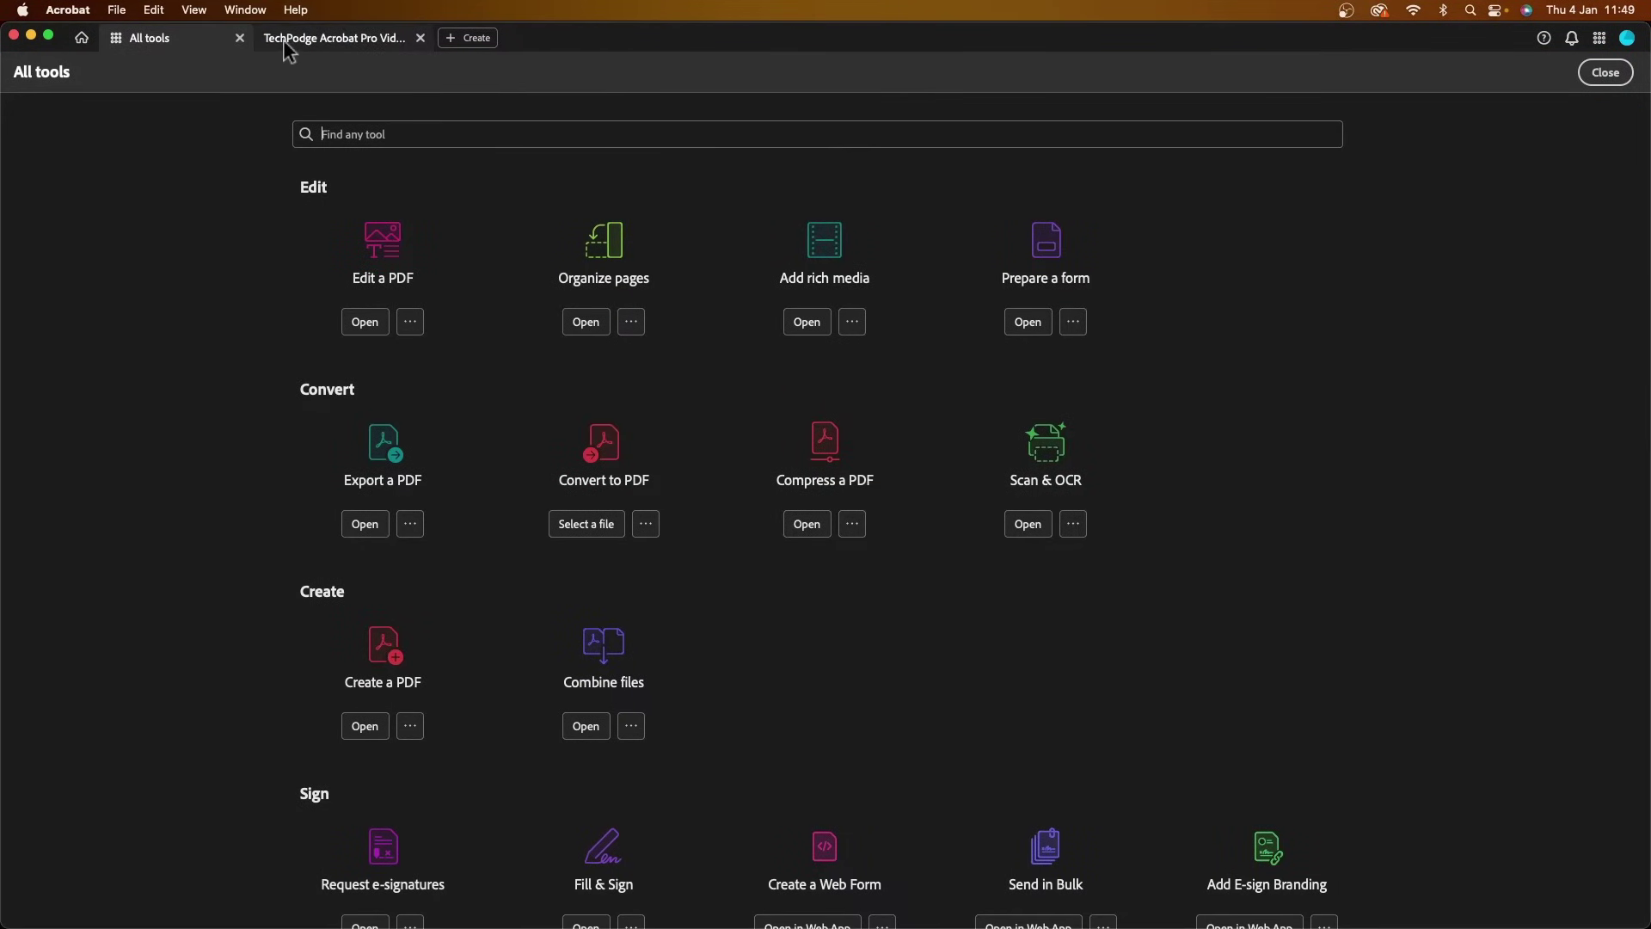
left_click(311, 38)
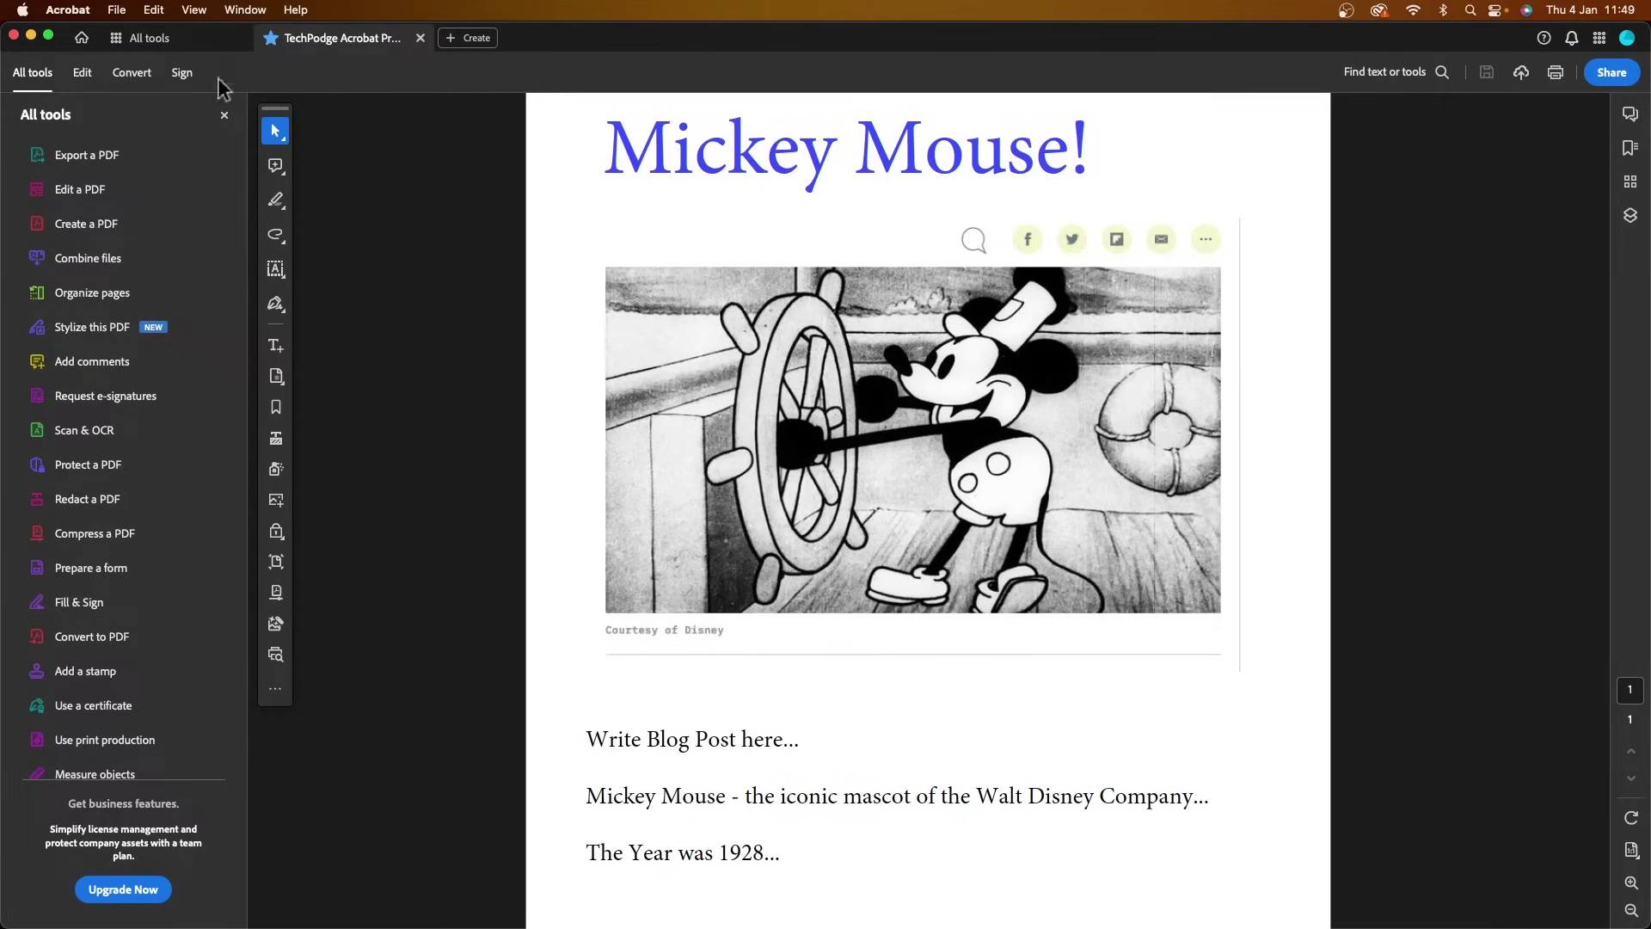
In Edit mode, inspect the Mickey Mouse! title's fonts and the image, then view Convert formats
left_click(81, 76)
left_click(873, 168)
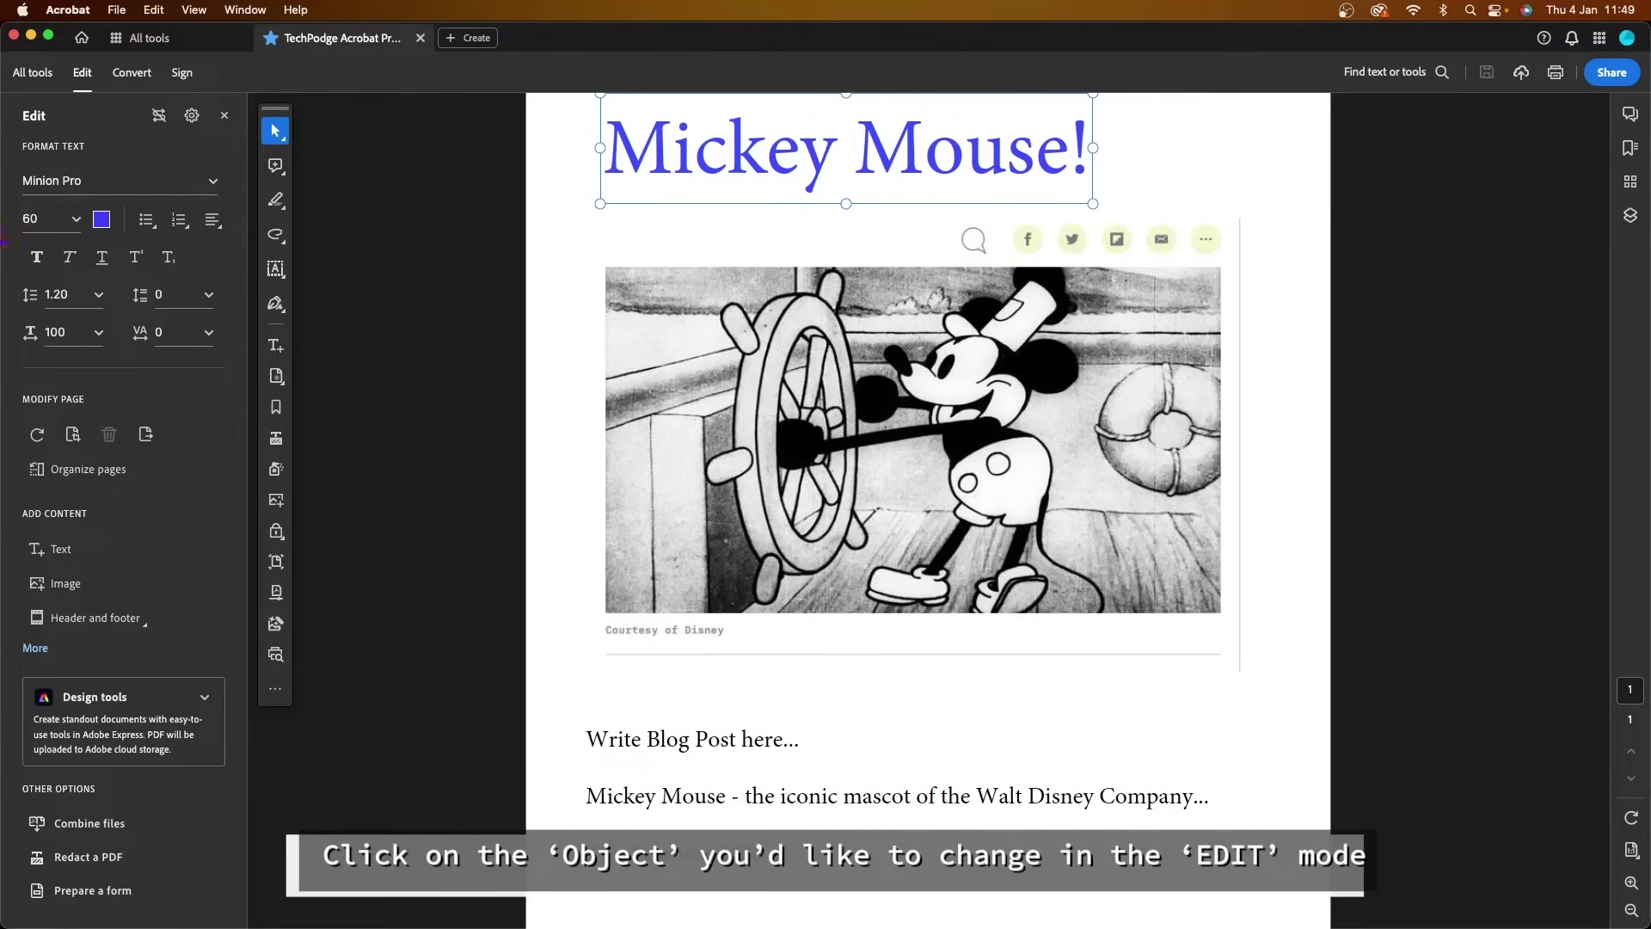
left_click(213, 182)
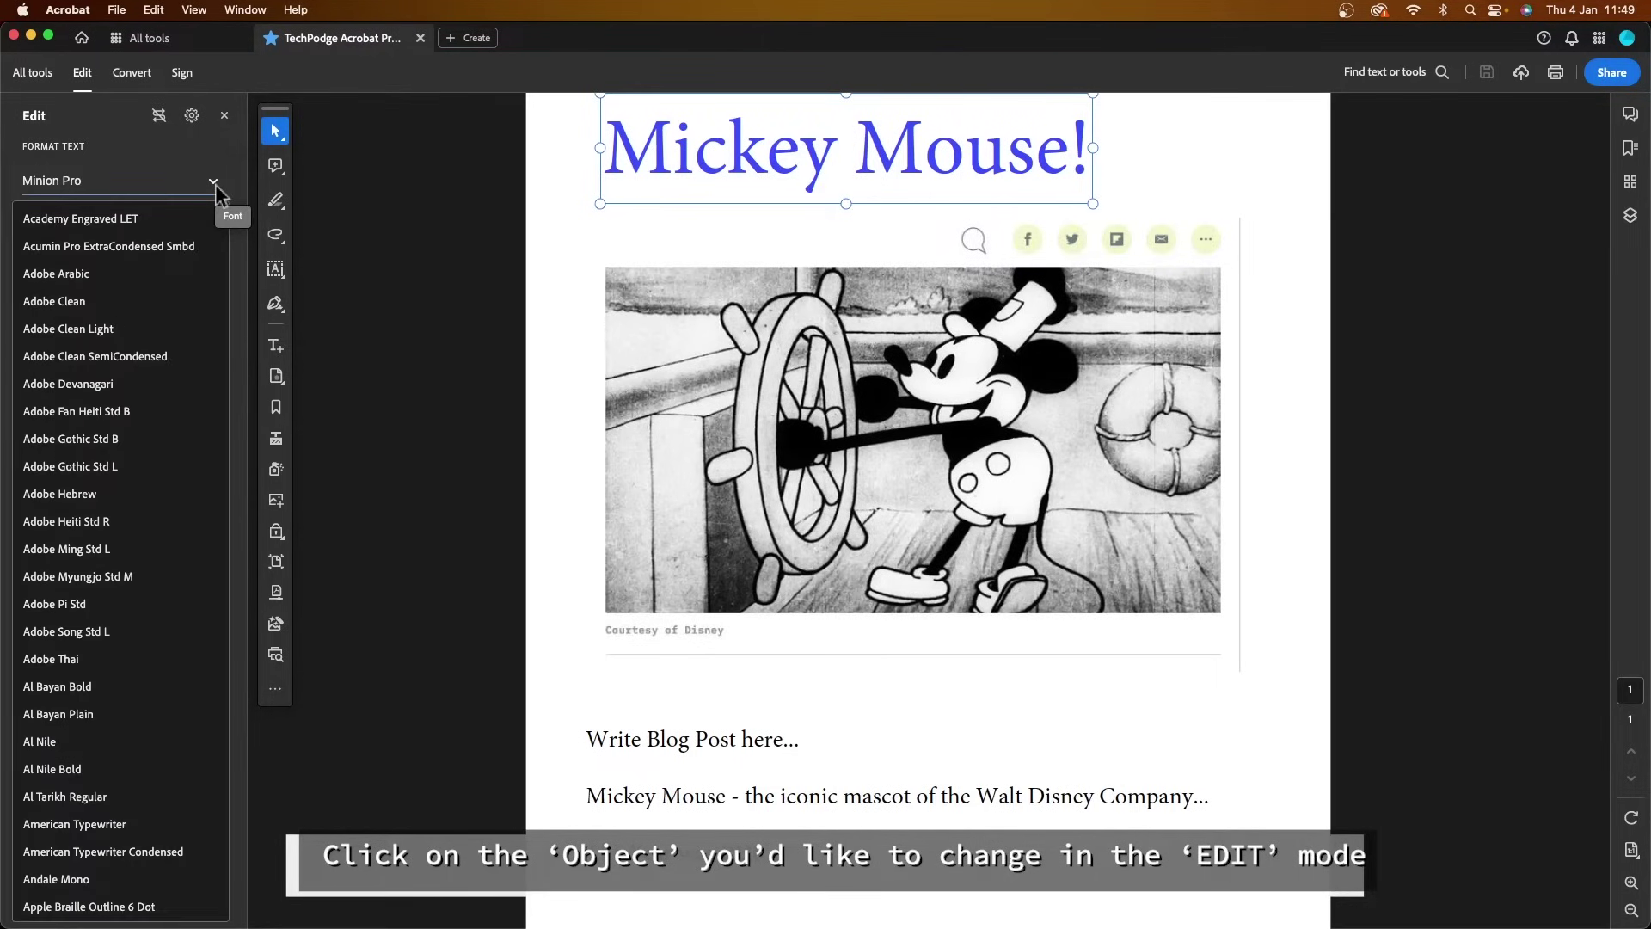
left_click(215, 185)
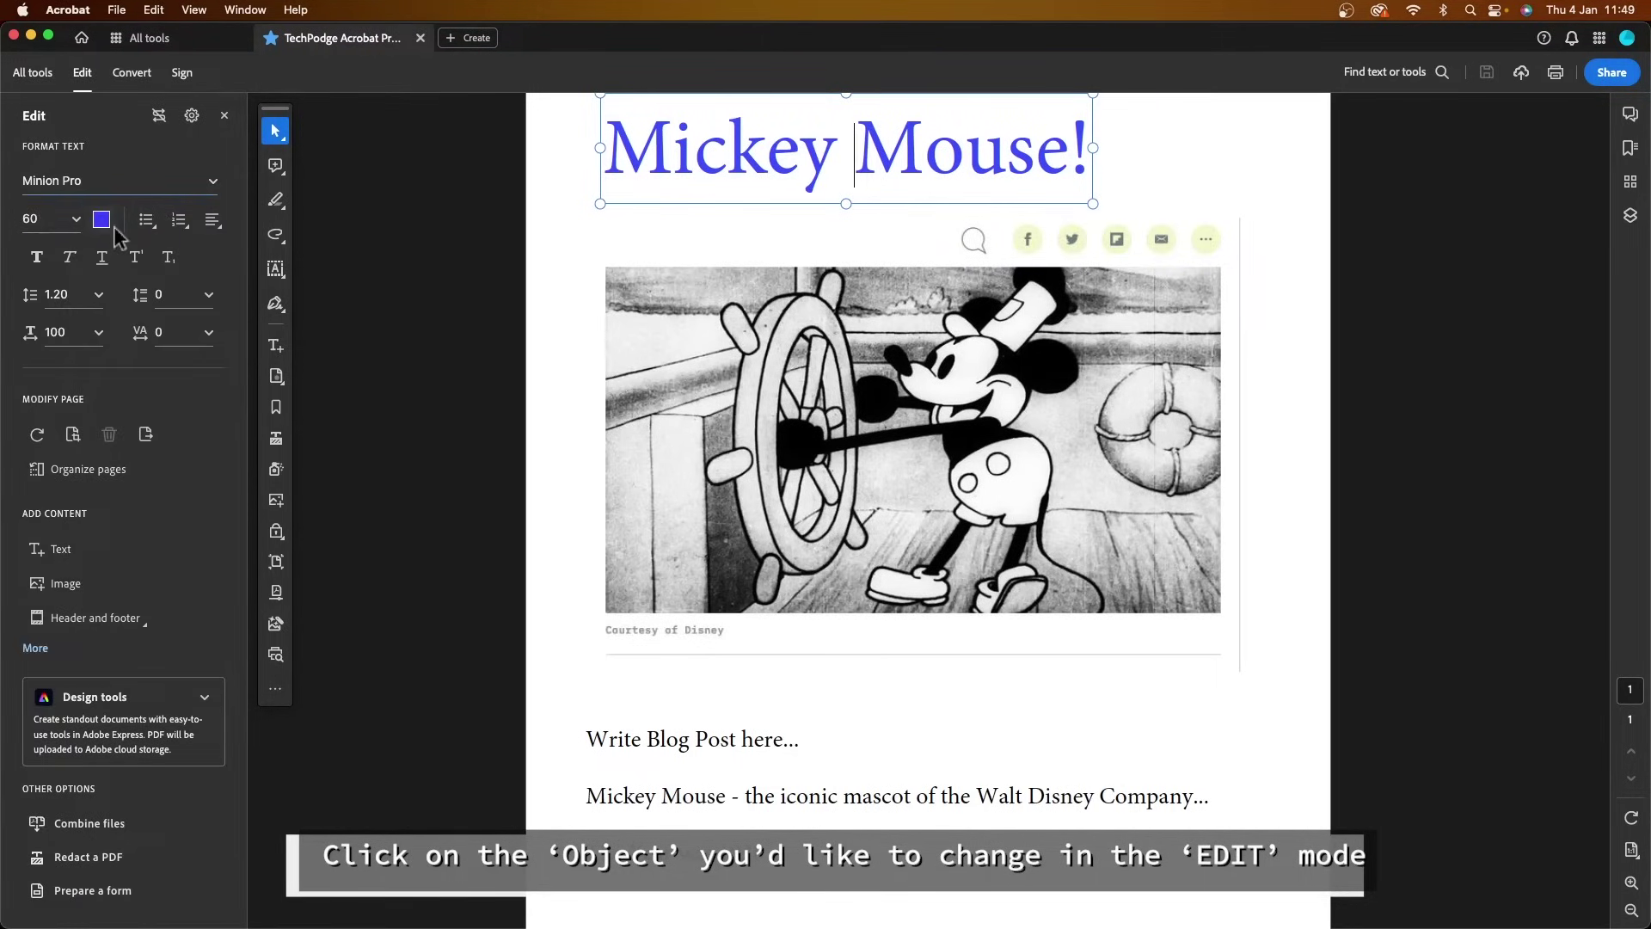
left_click(914, 430)
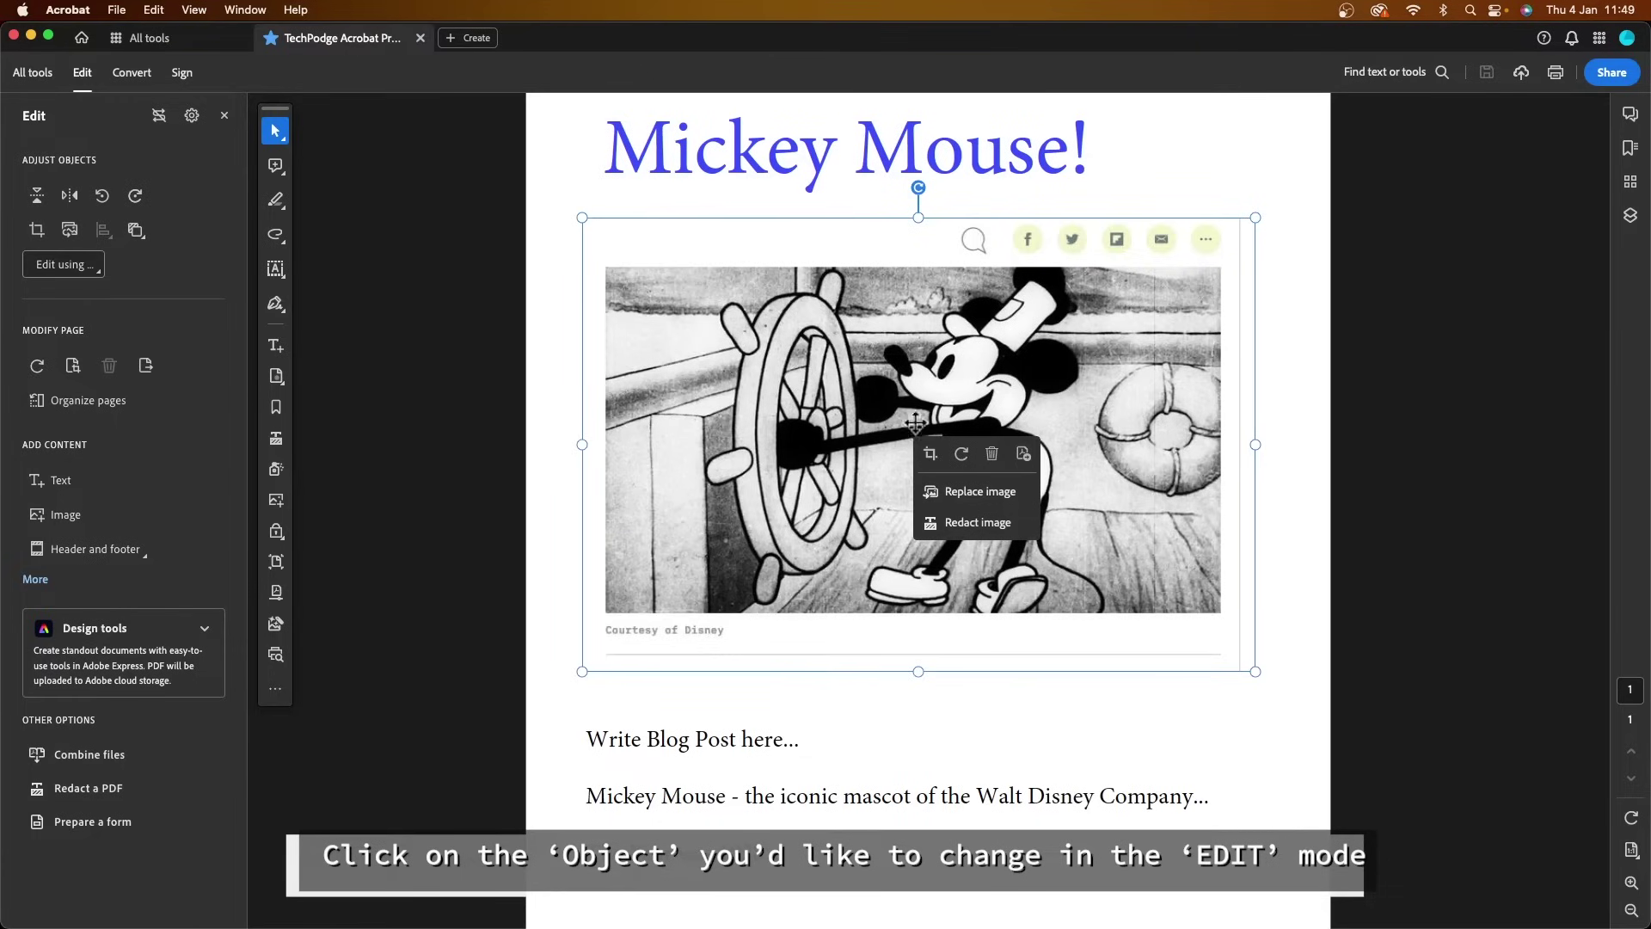
left_click(881, 388)
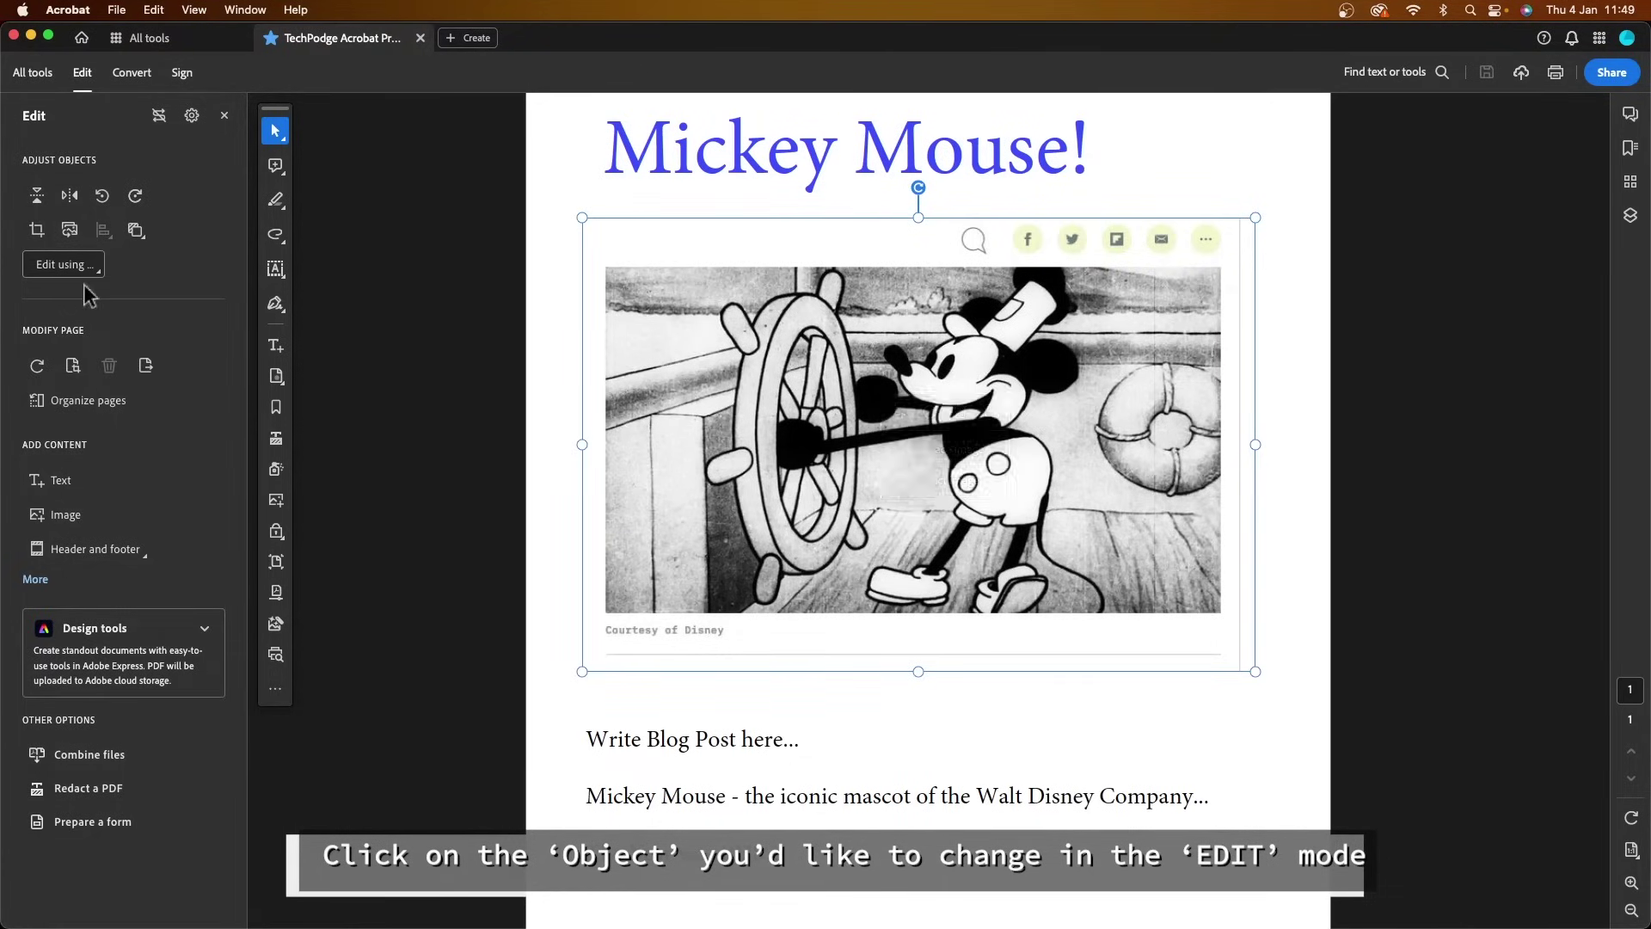
left_click(130, 76)
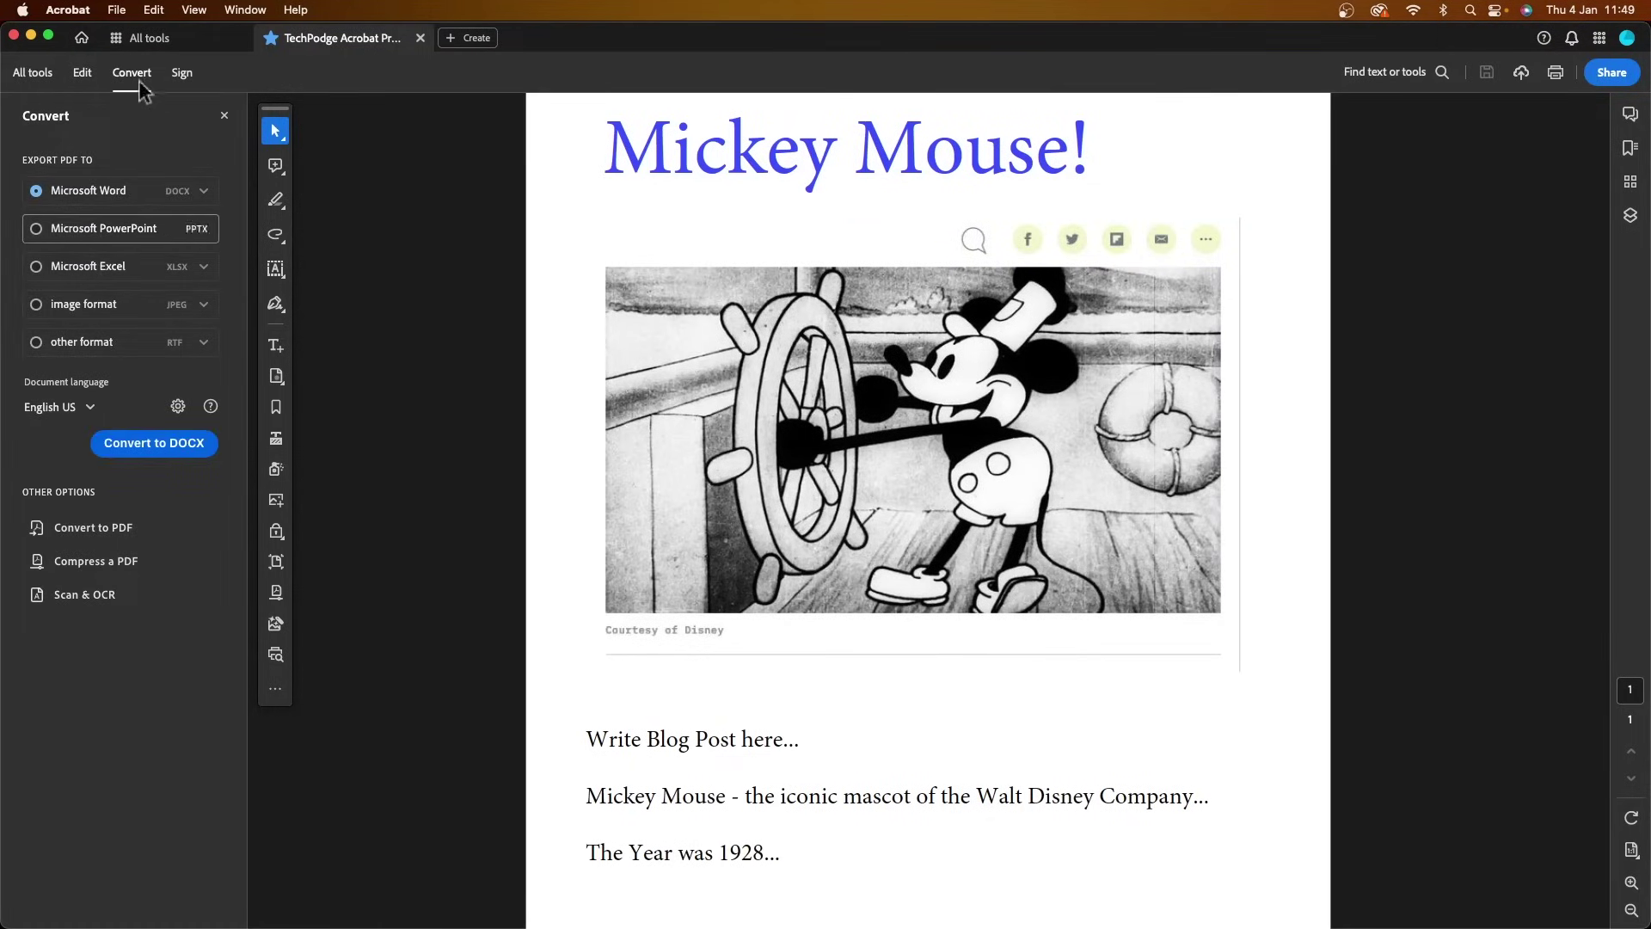
Show the Sign options and start Add signature, then cancel without signing
left_click(178, 75)
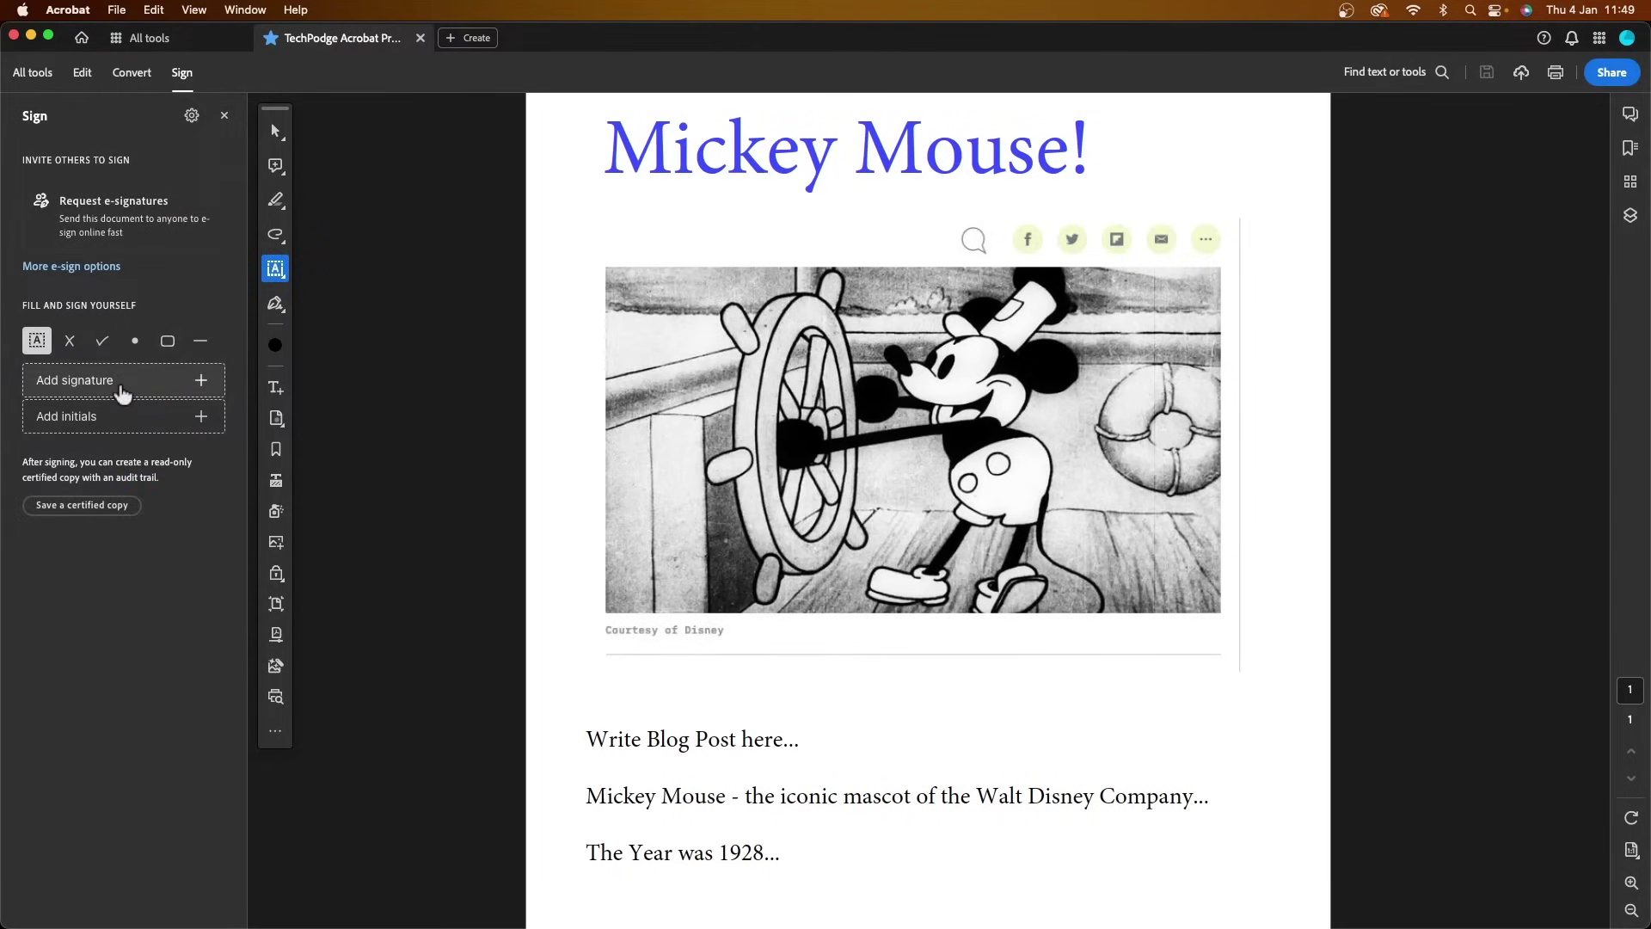
left_click(120, 388)
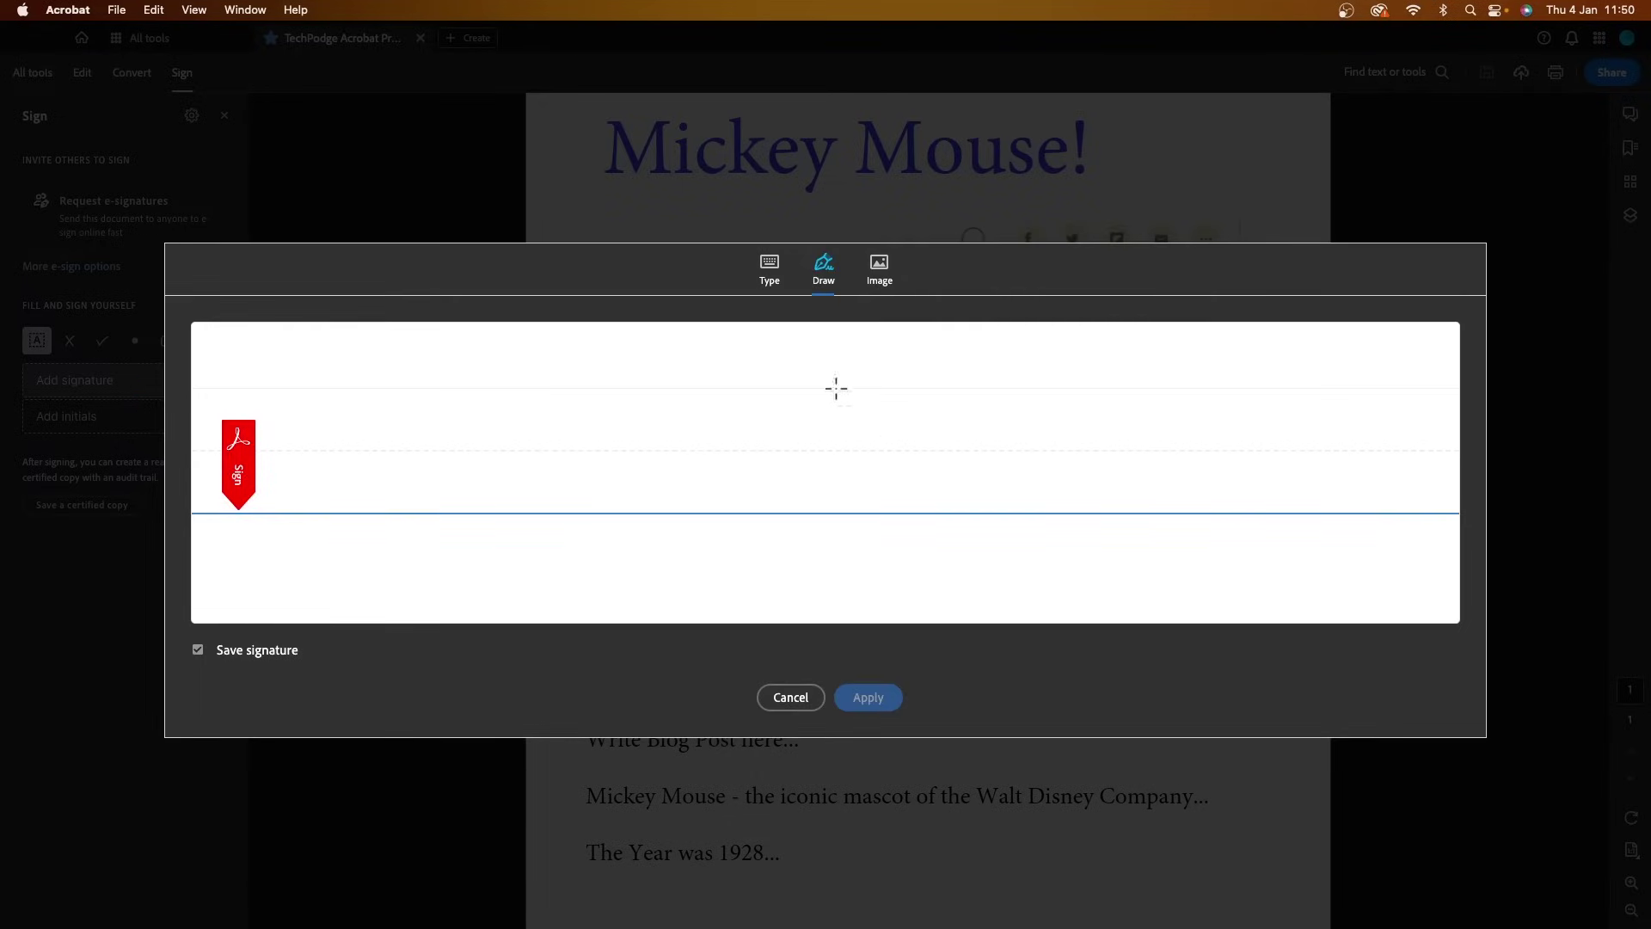
left_click(784, 701)
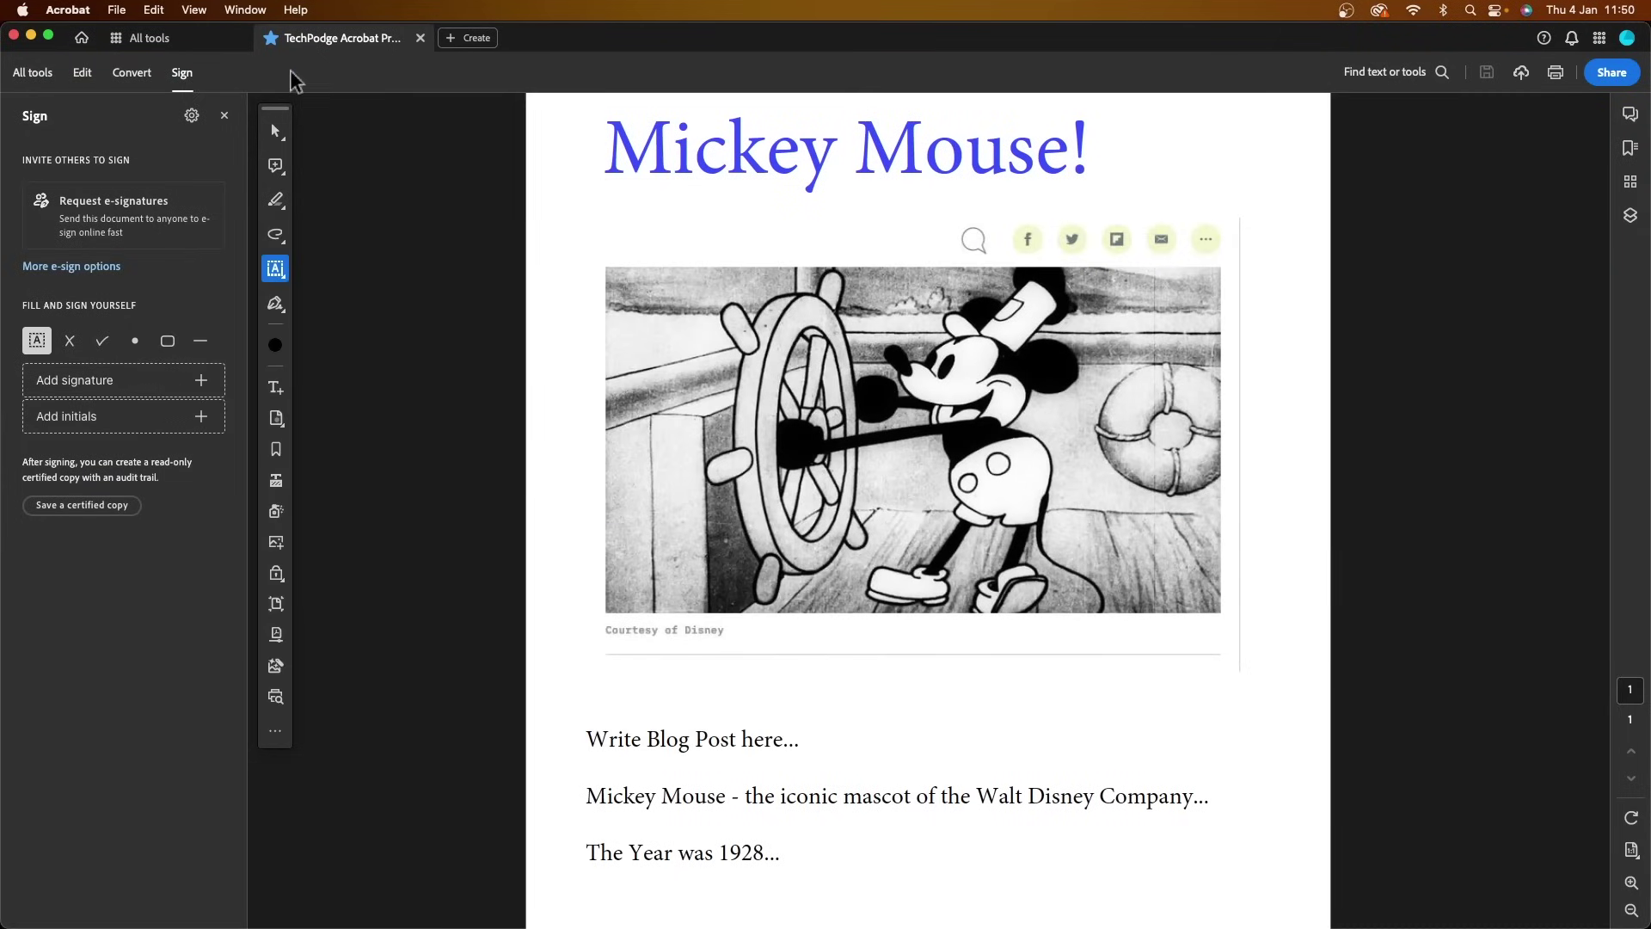
Close the Mickey Mouse document tab and choose Create a PDF from the Create menu
left_click(466, 39)
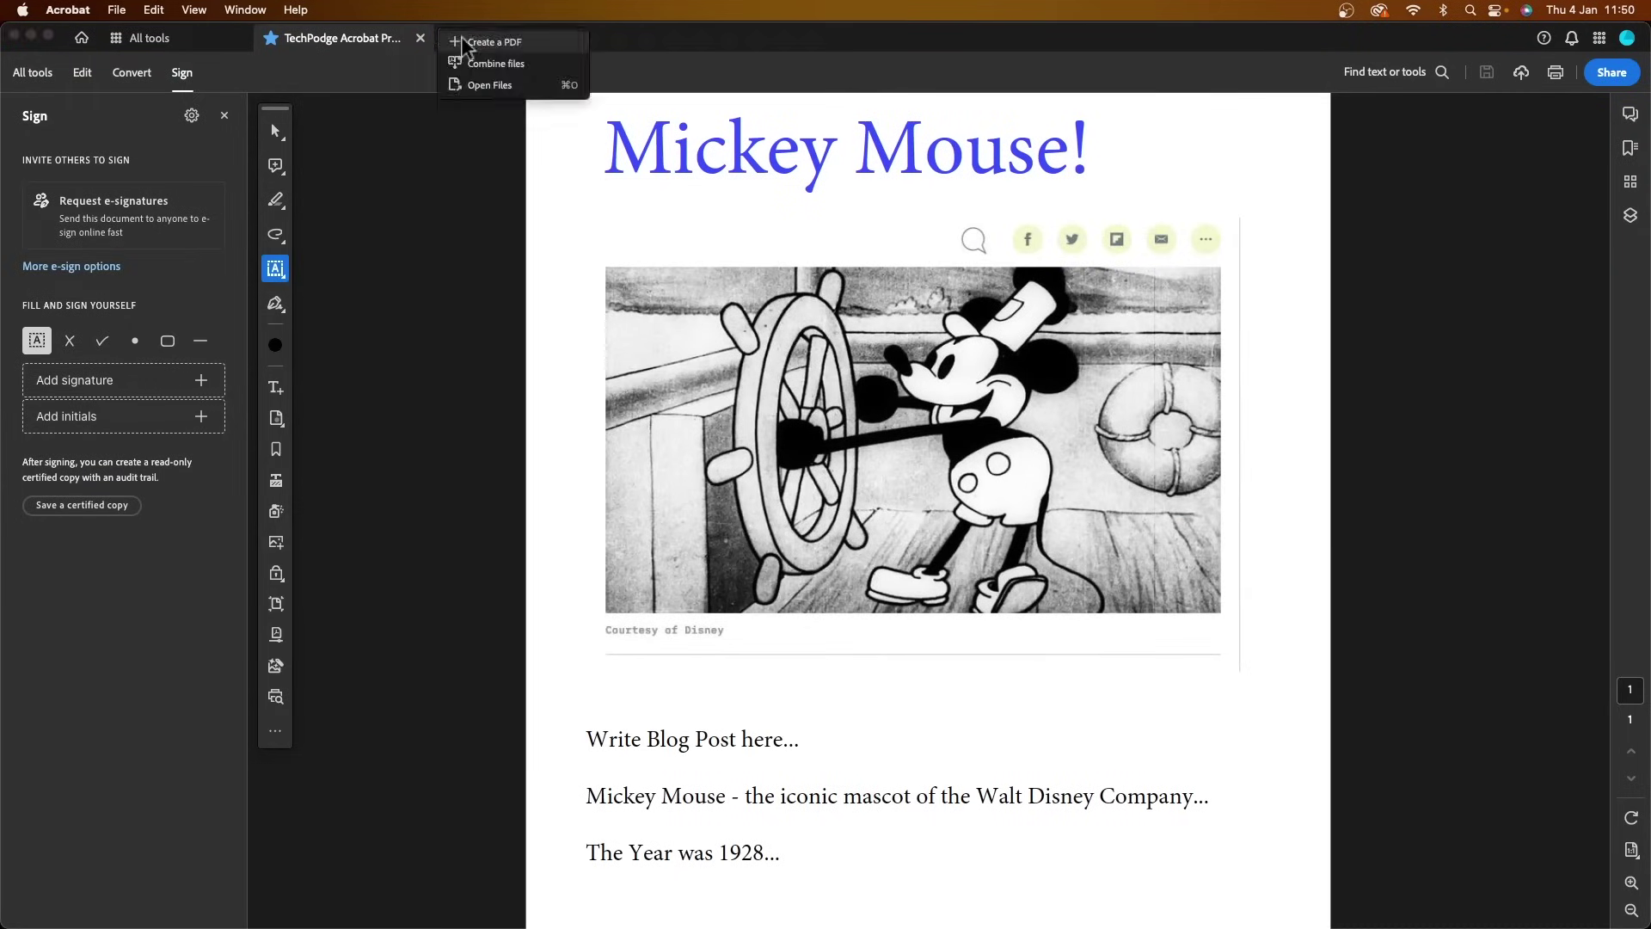
left_click(467, 39)
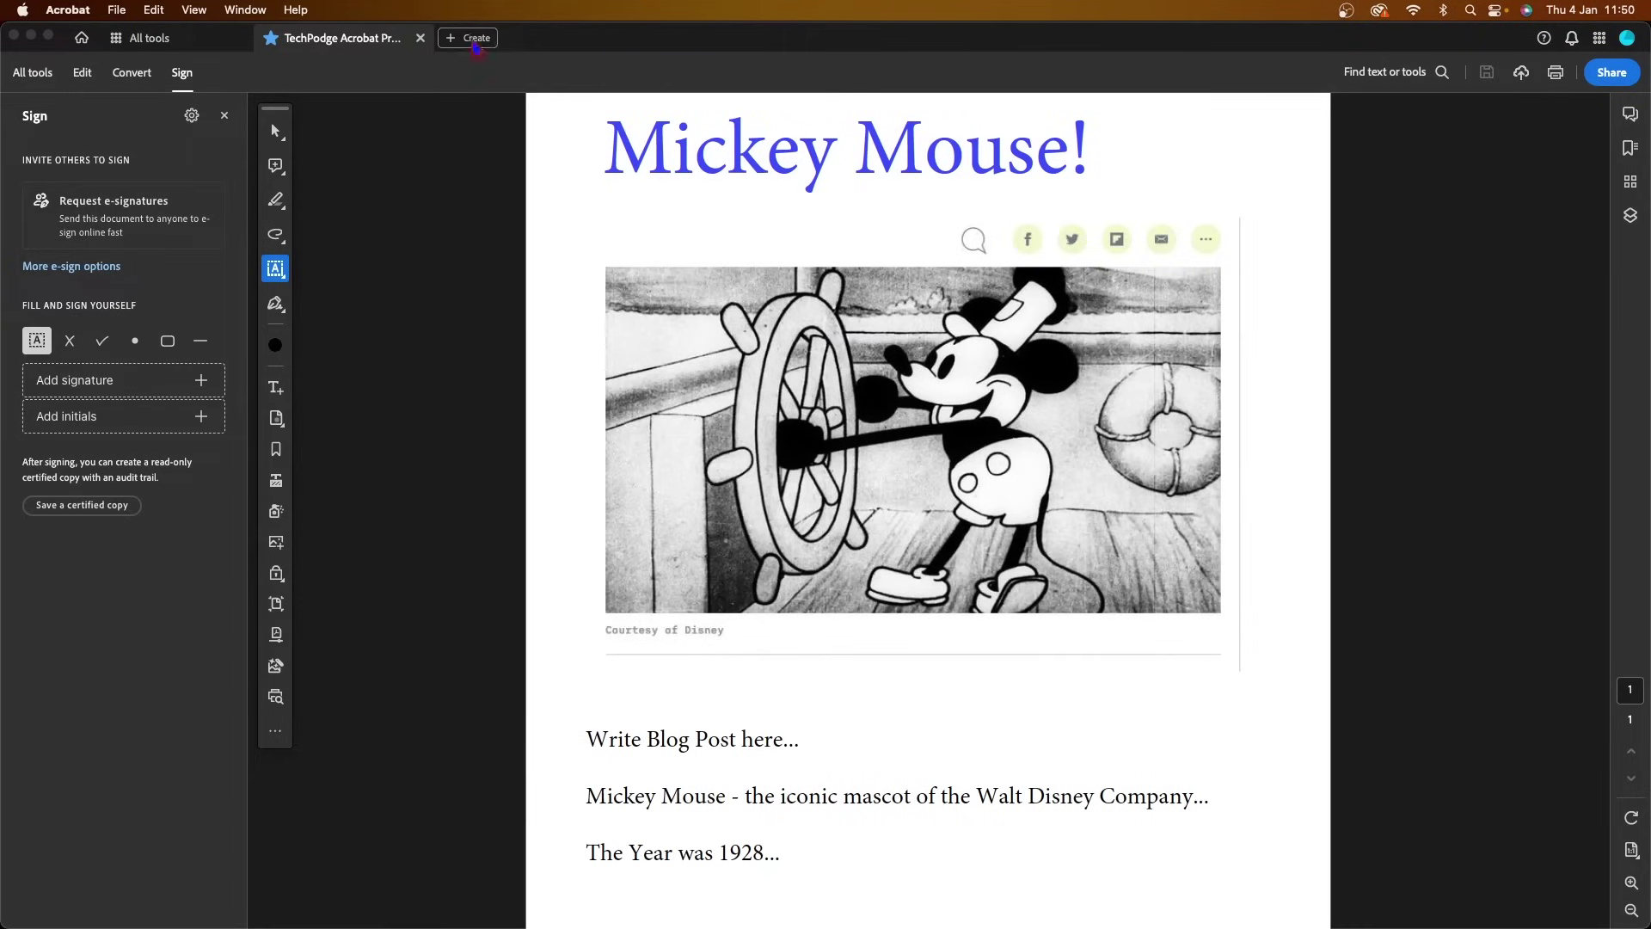
left_click(475, 43)
left_click(421, 39)
left_click(420, 37)
left_click(215, 41)
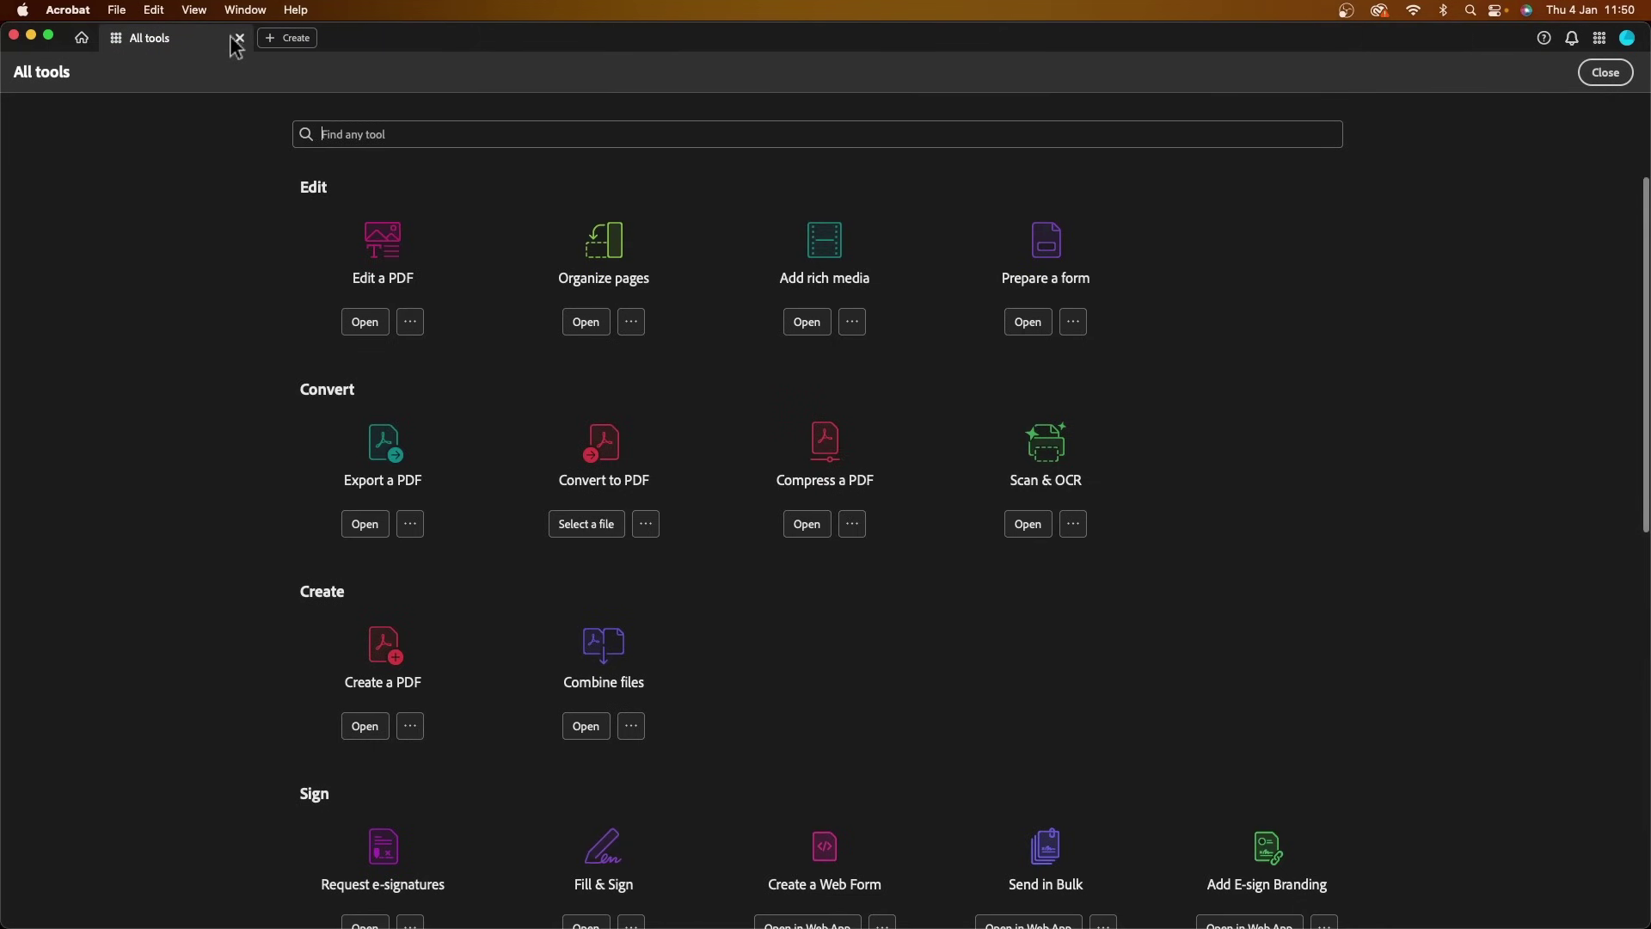
left_click(240, 40)
left_click(151, 38)
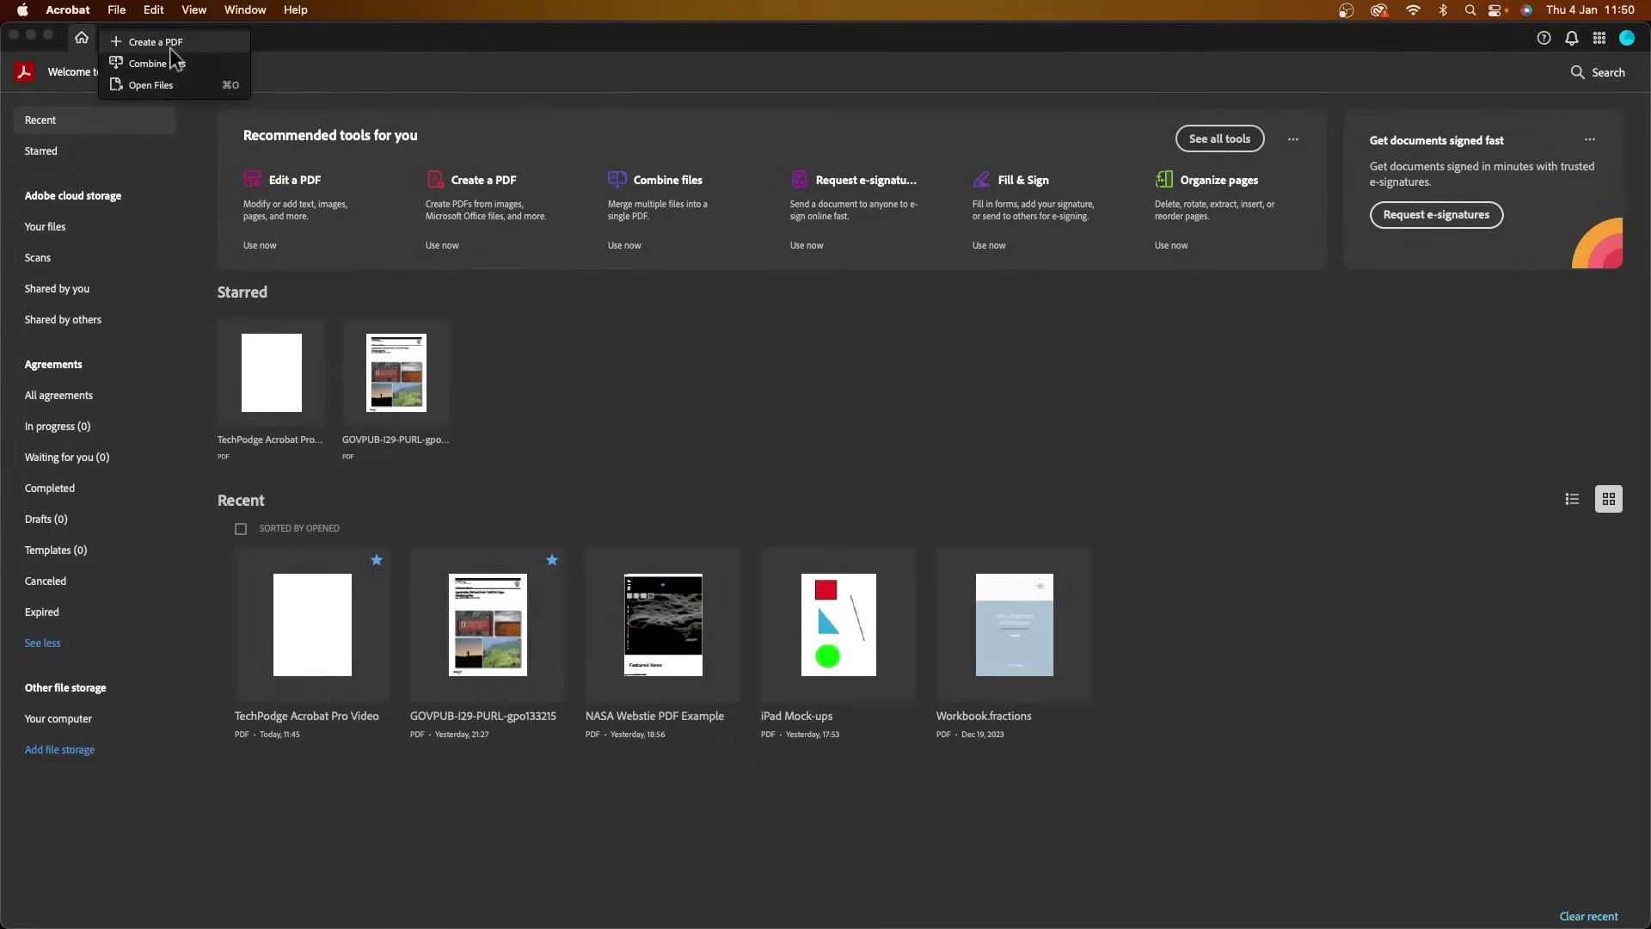
Start Create a PDF and preview the Multiple files, Screenshot and Scanner options
left_click(155, 42)
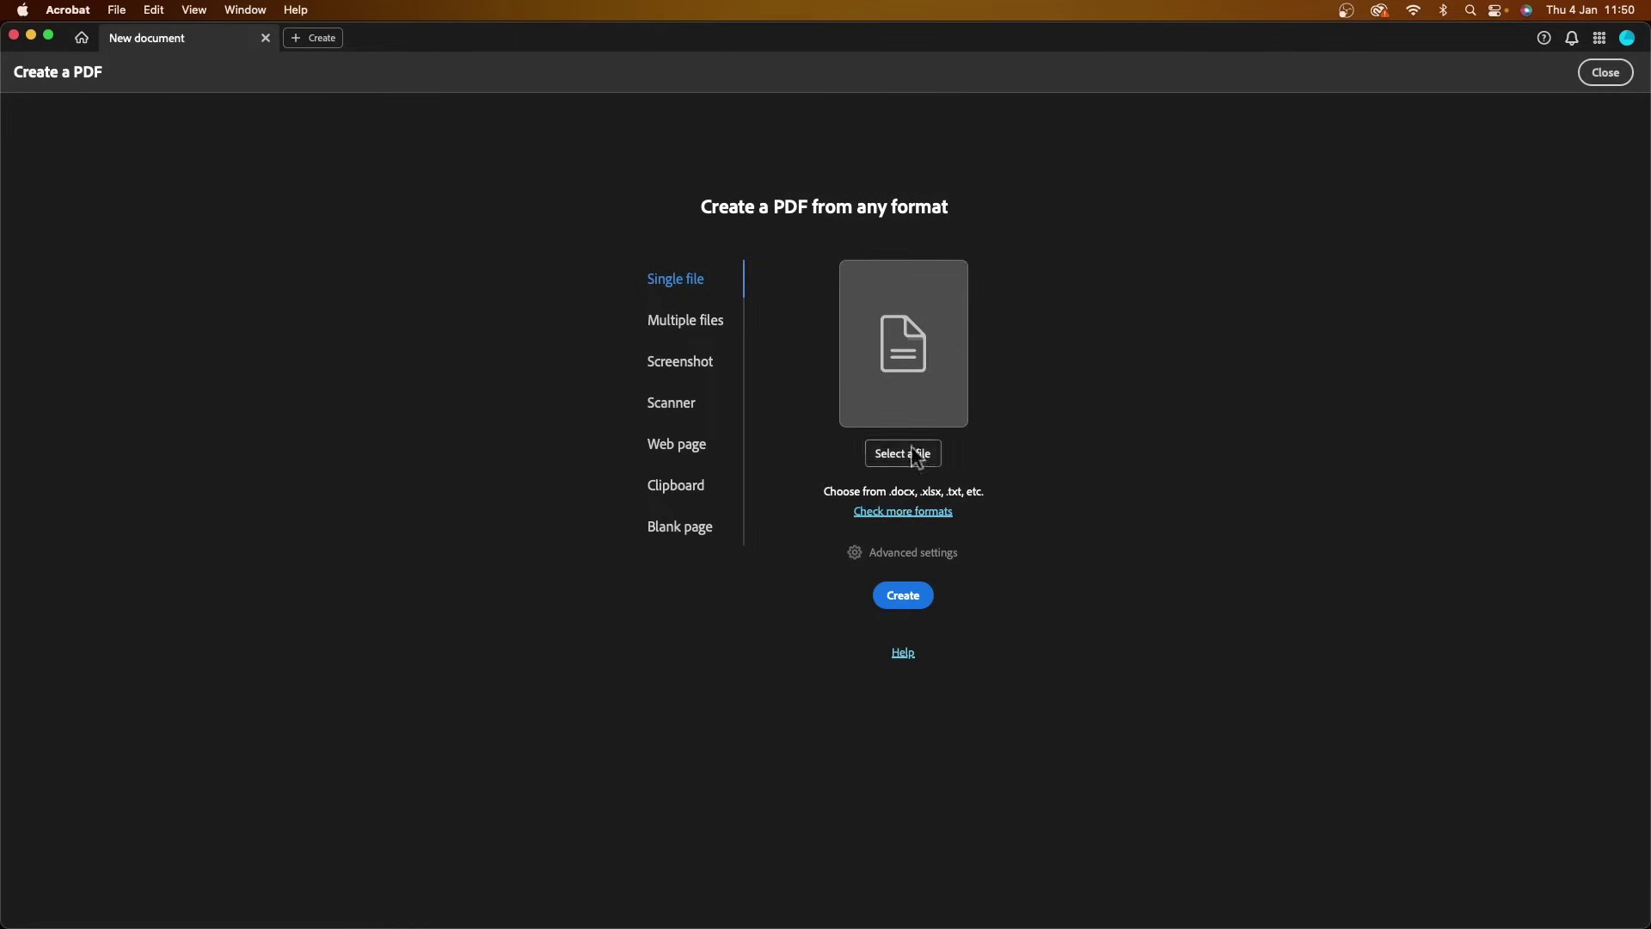
left_click(686, 327)
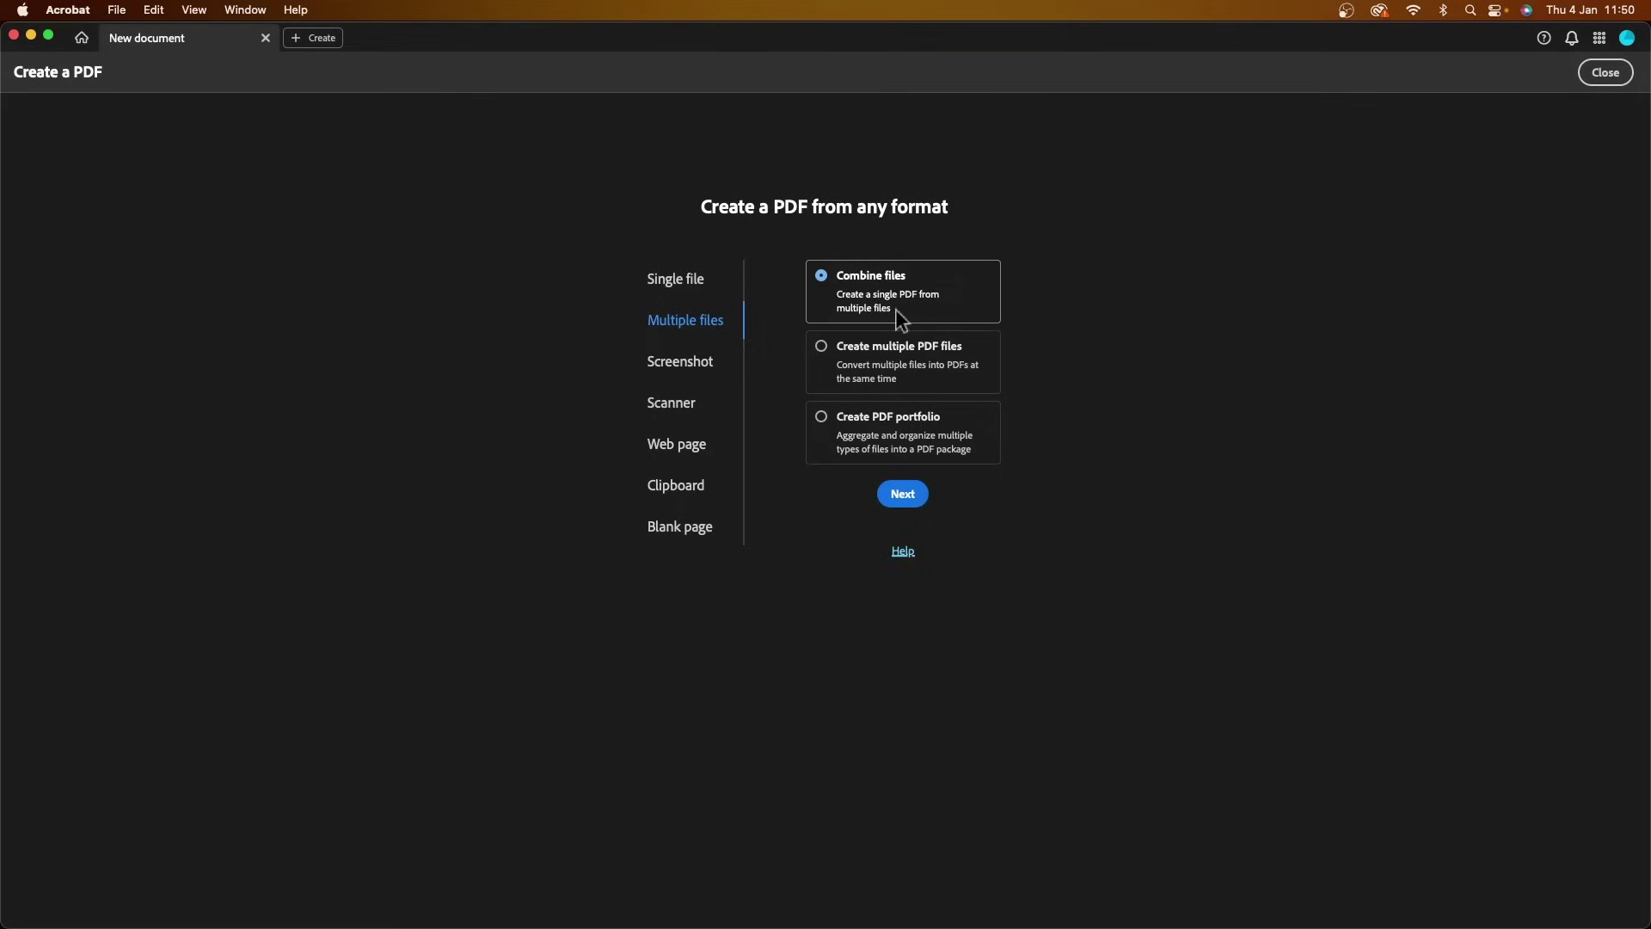
left_click(679, 366)
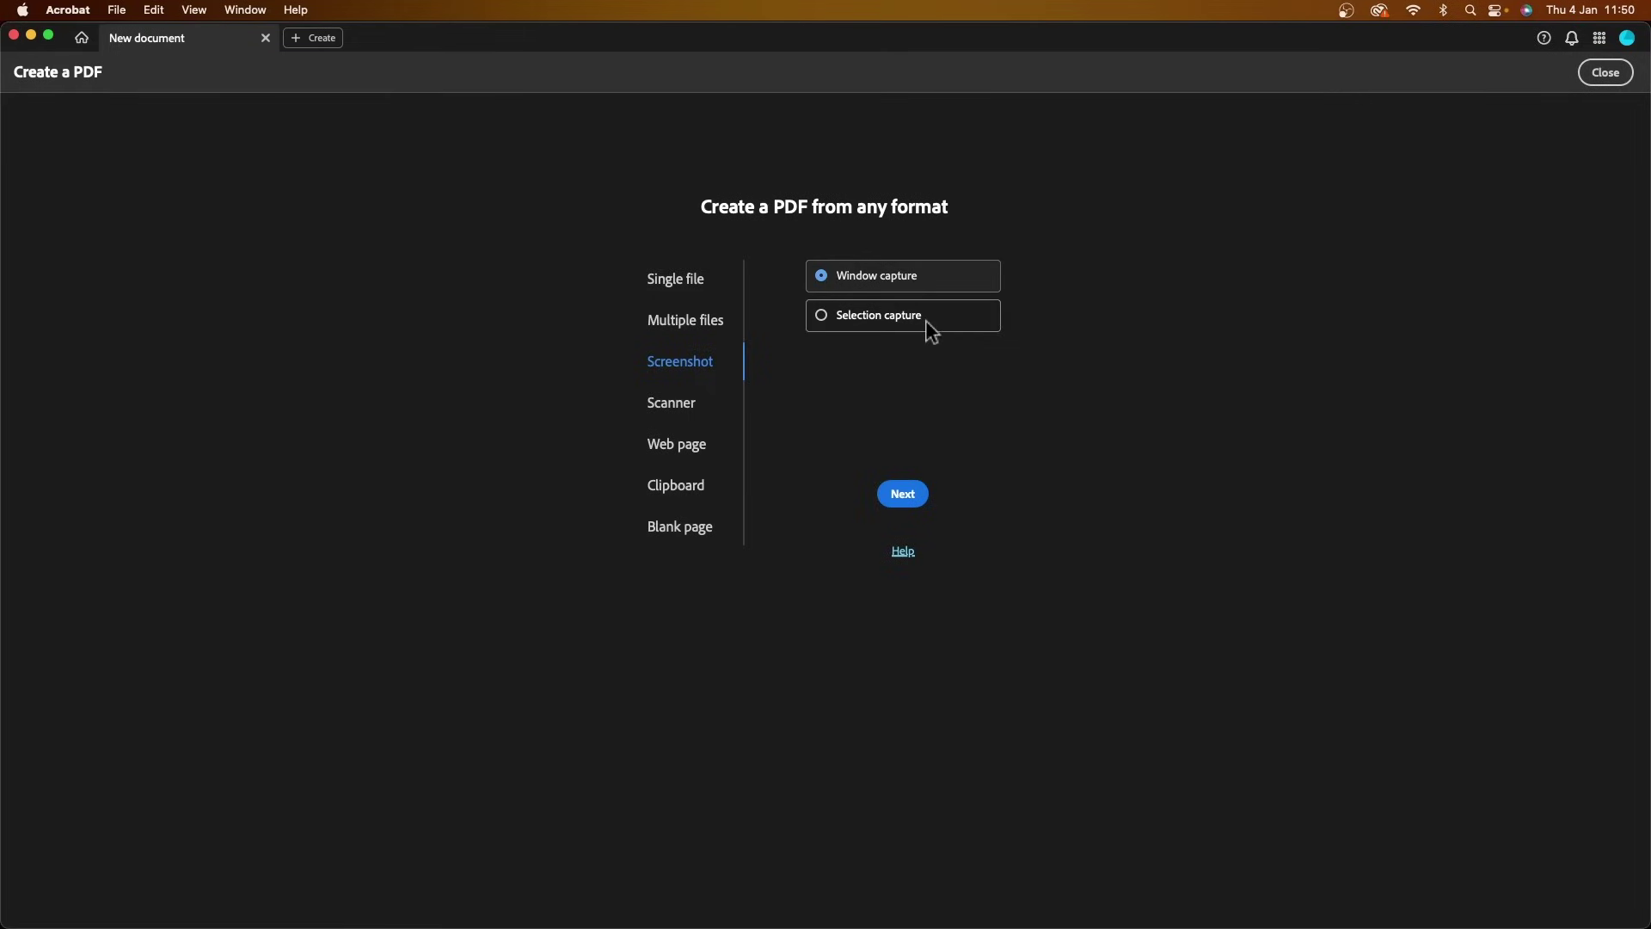
left_click(688, 406)
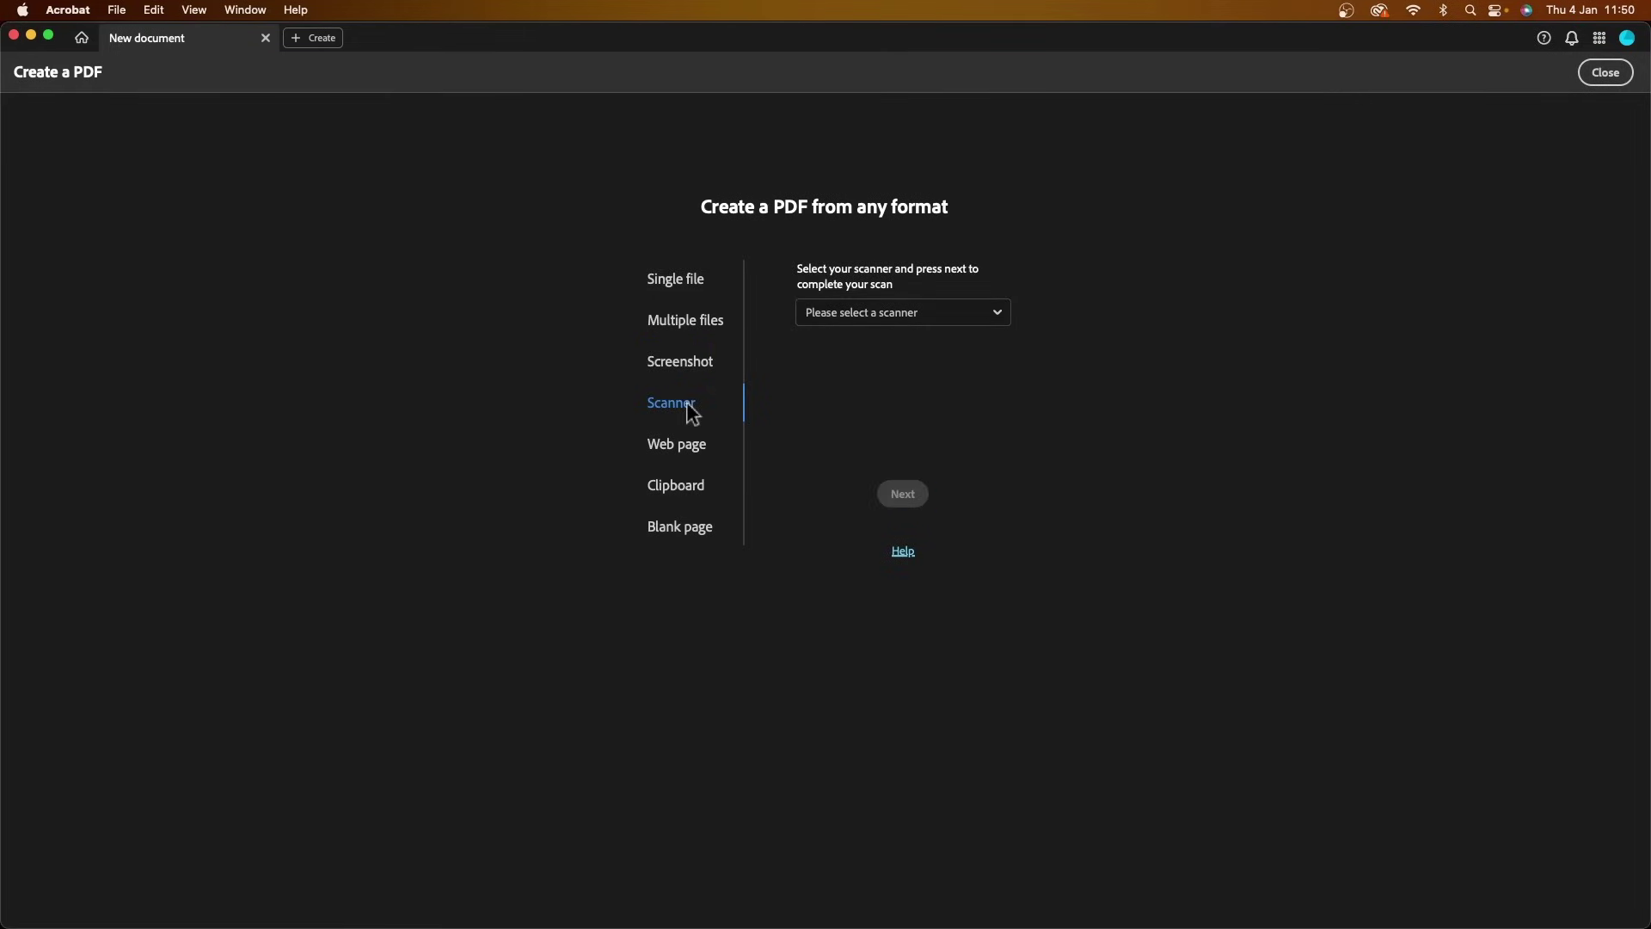
Preview the Web page URL field and Clipboard options, then pick Blank page
left_click(698, 449)
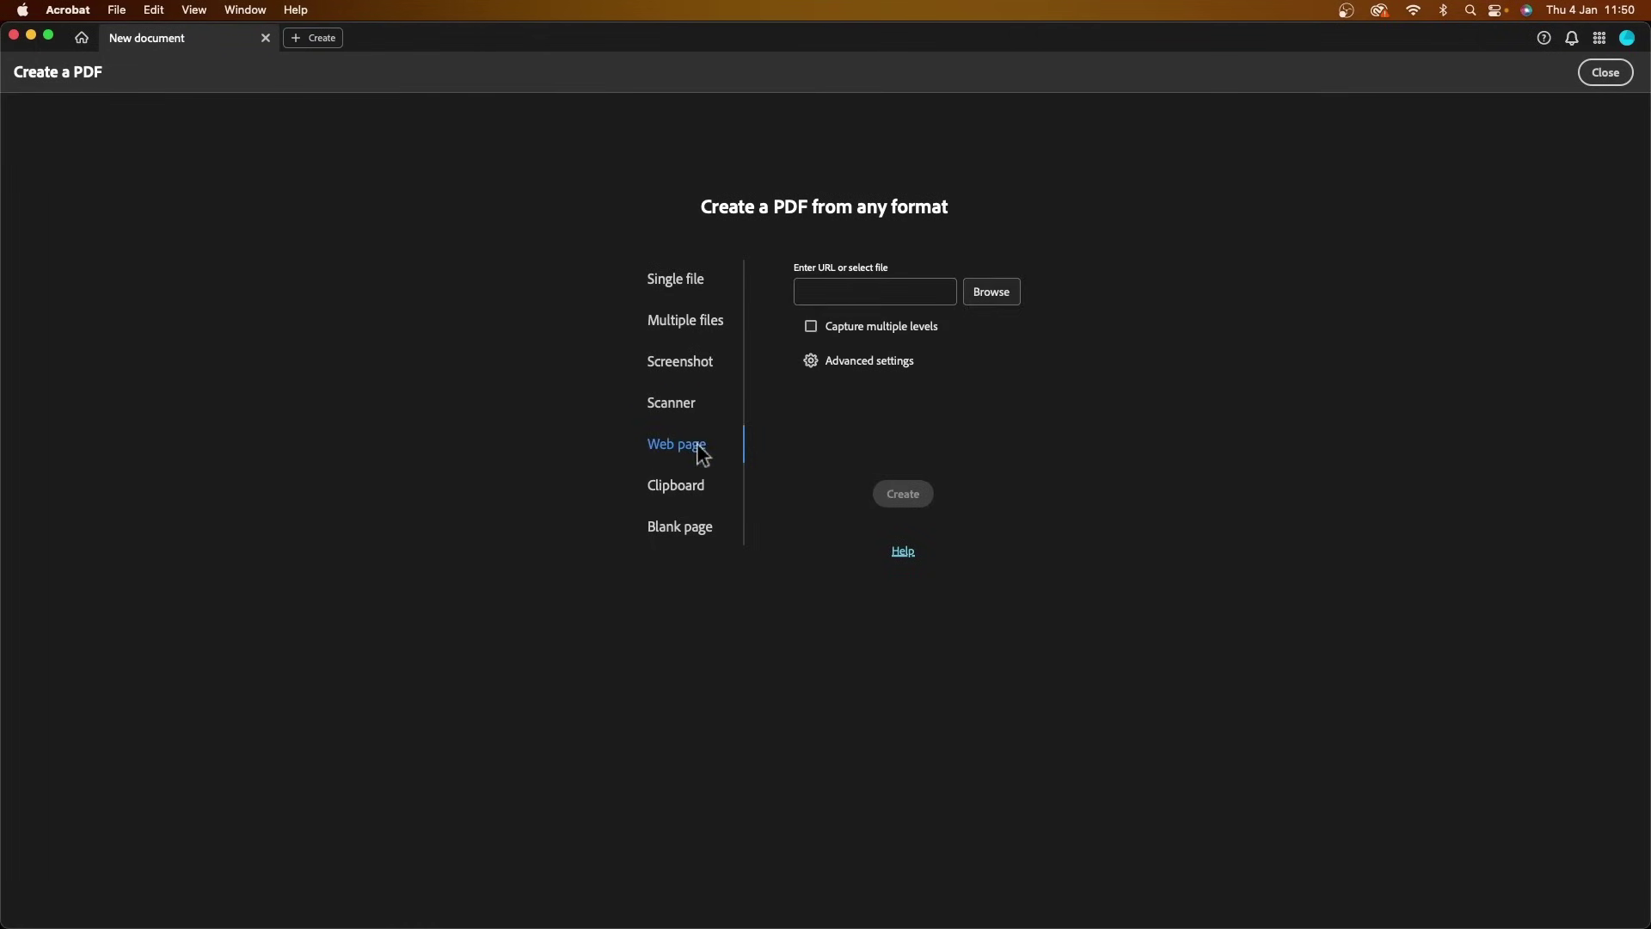
left_click(849, 290)
left_click(679, 487)
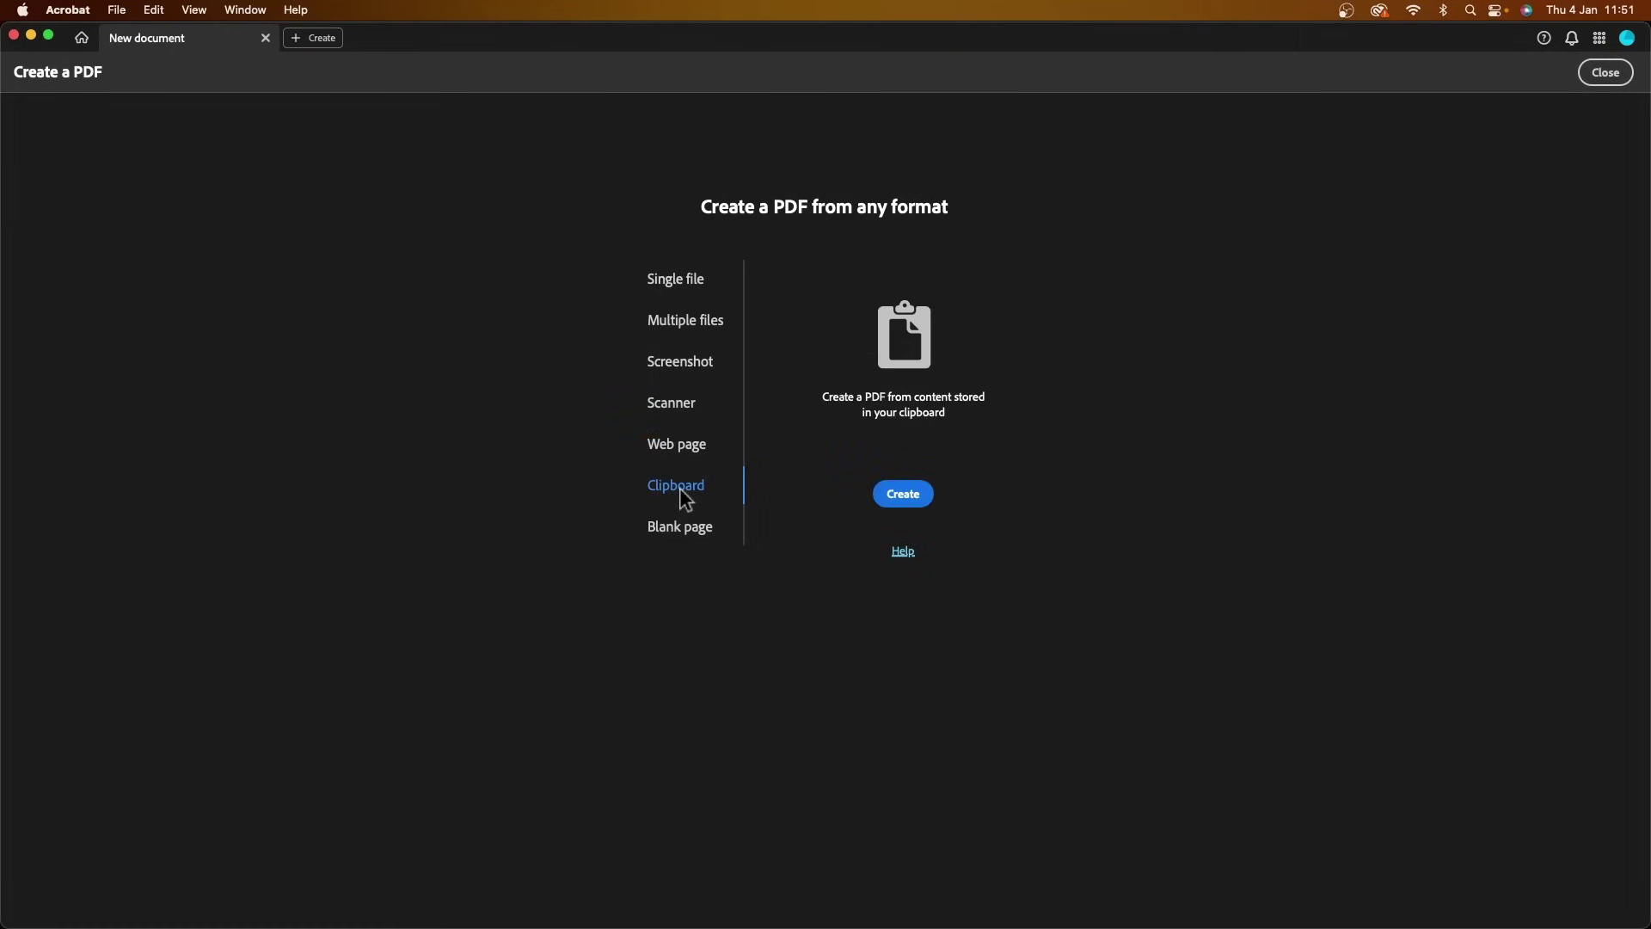
left_click(691, 532)
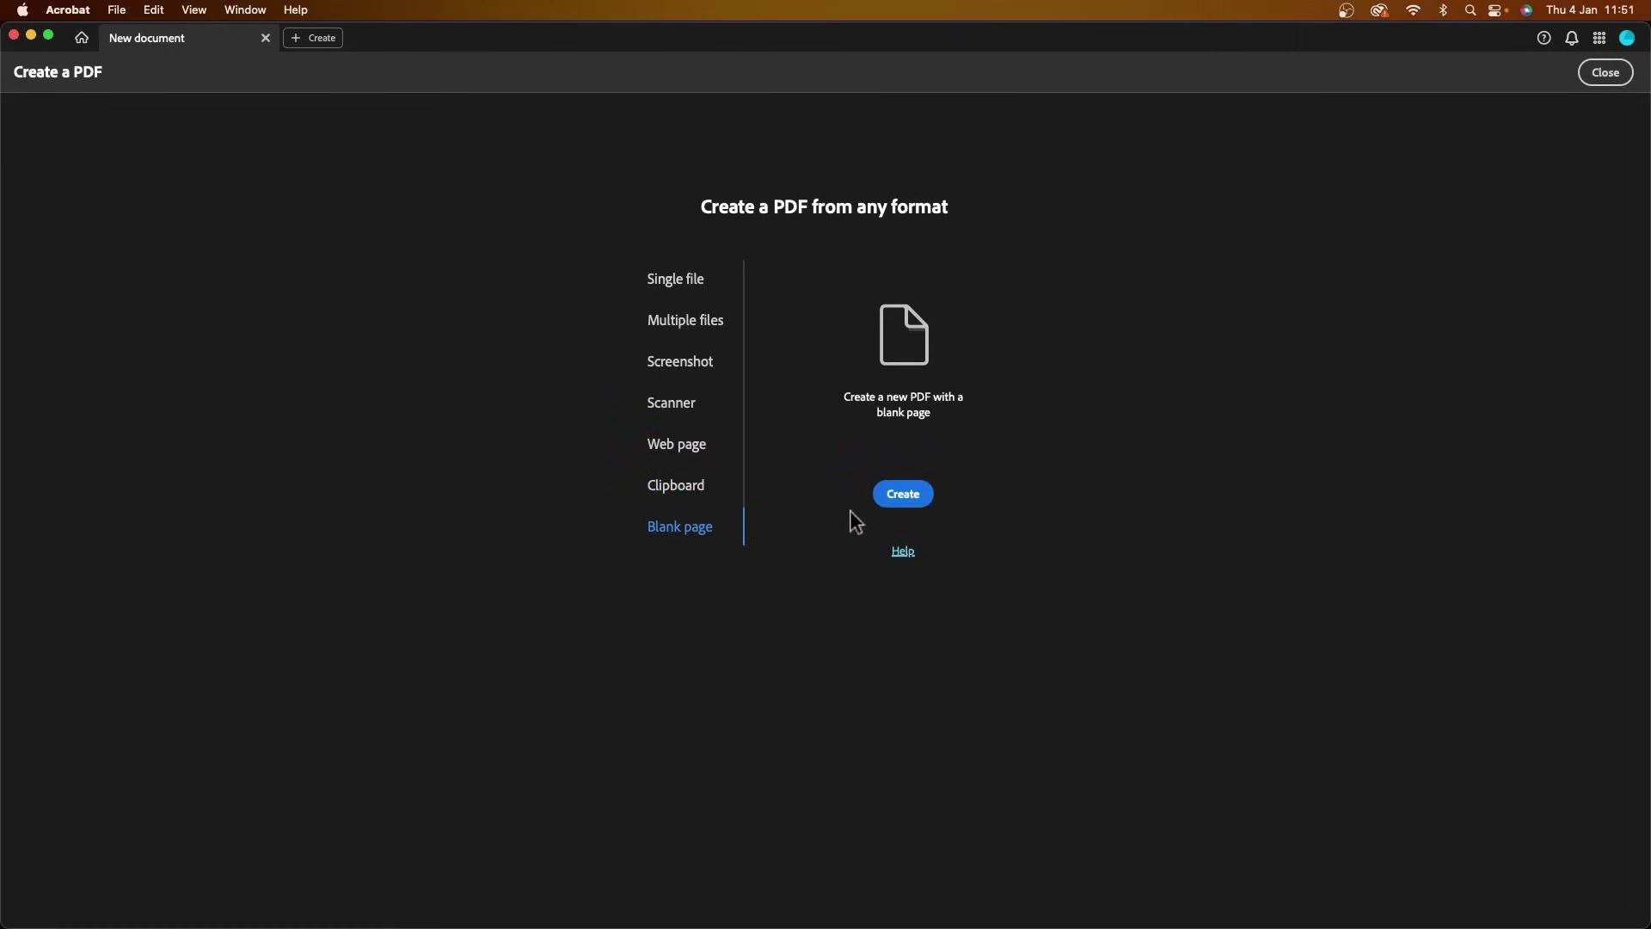
Create a blank Untitled PDF, then reopen TechPodge Acrobat Pro Video from Recent
left_click(910, 502)
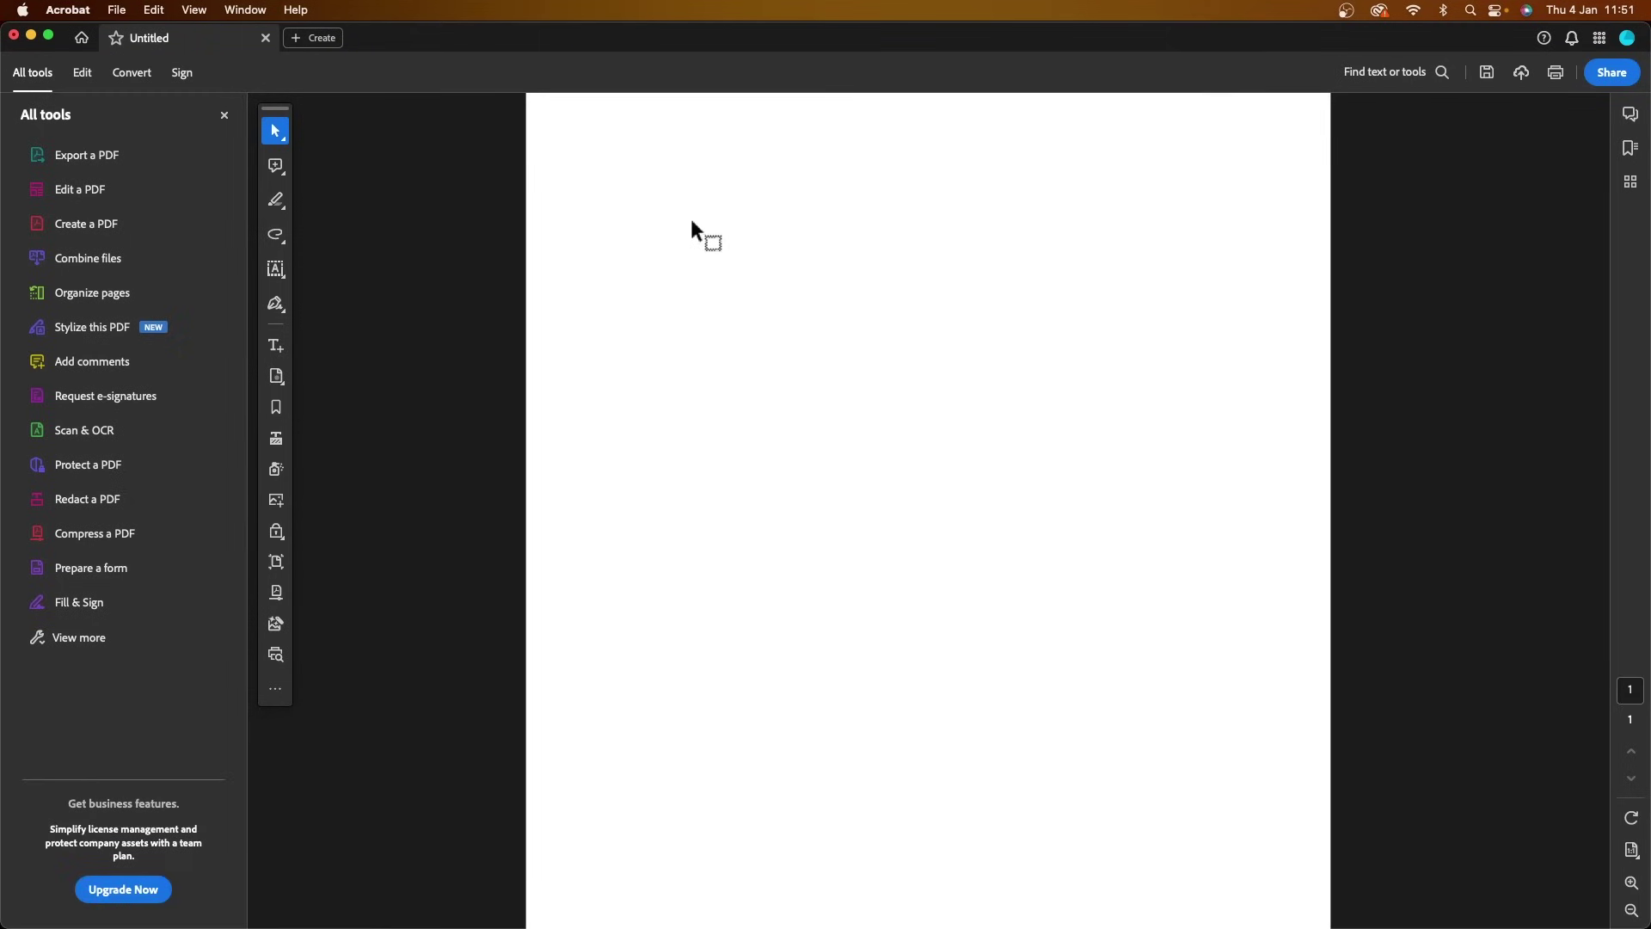
left_click(69, 11)
left_click(81, 38)
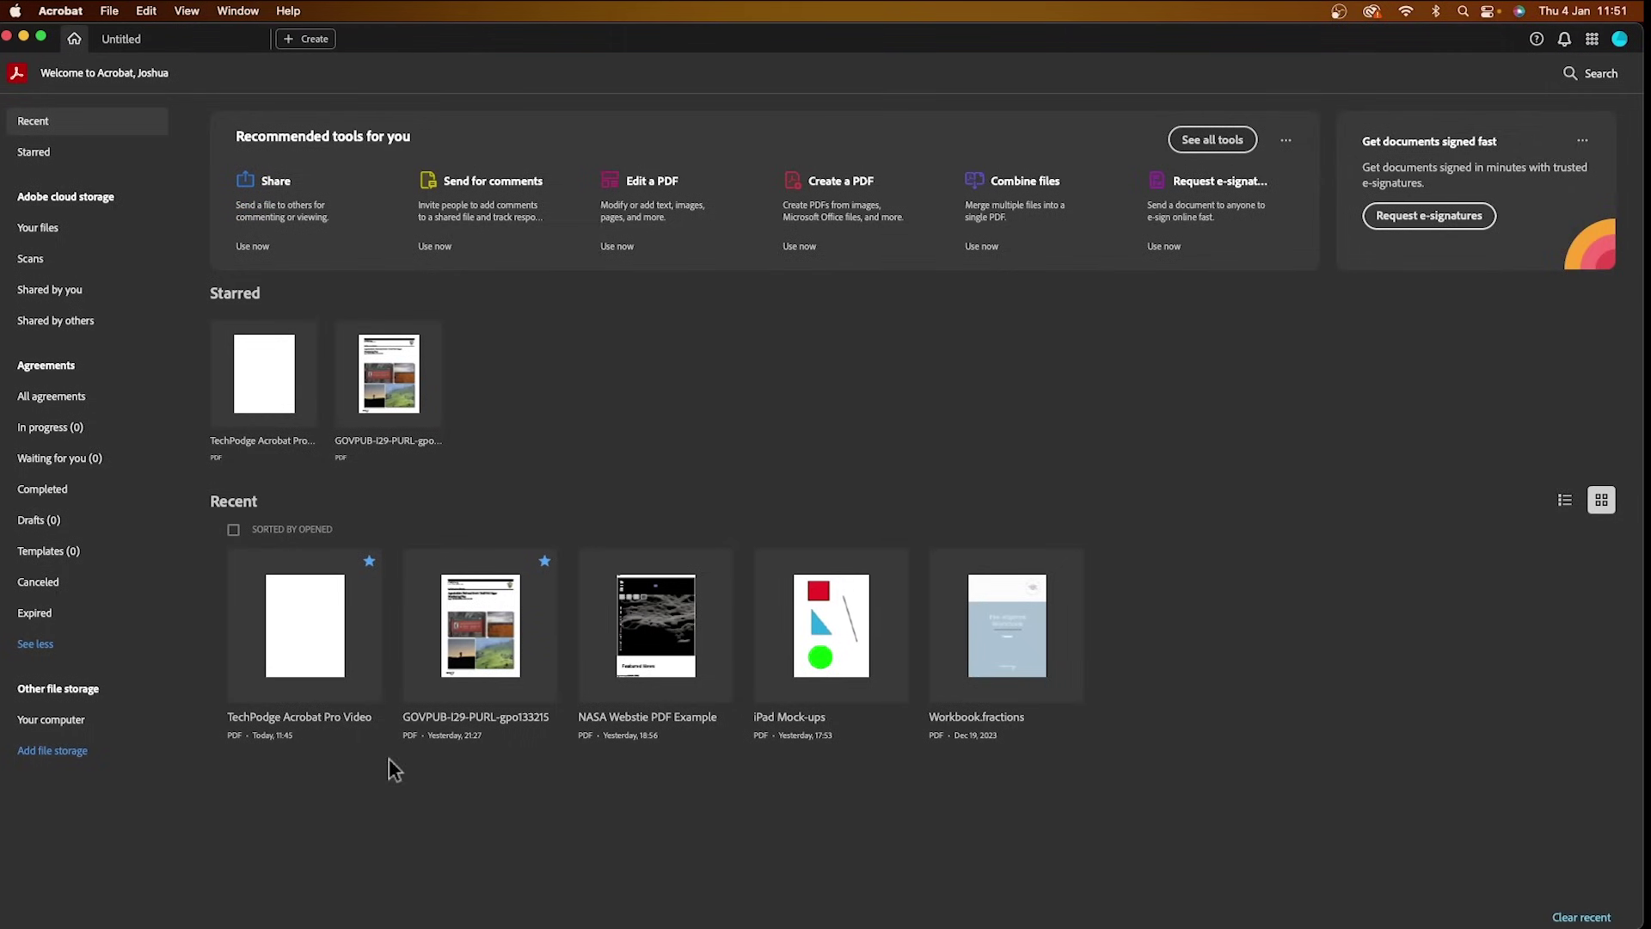
left_click(312, 652)
left_click(55, 12)
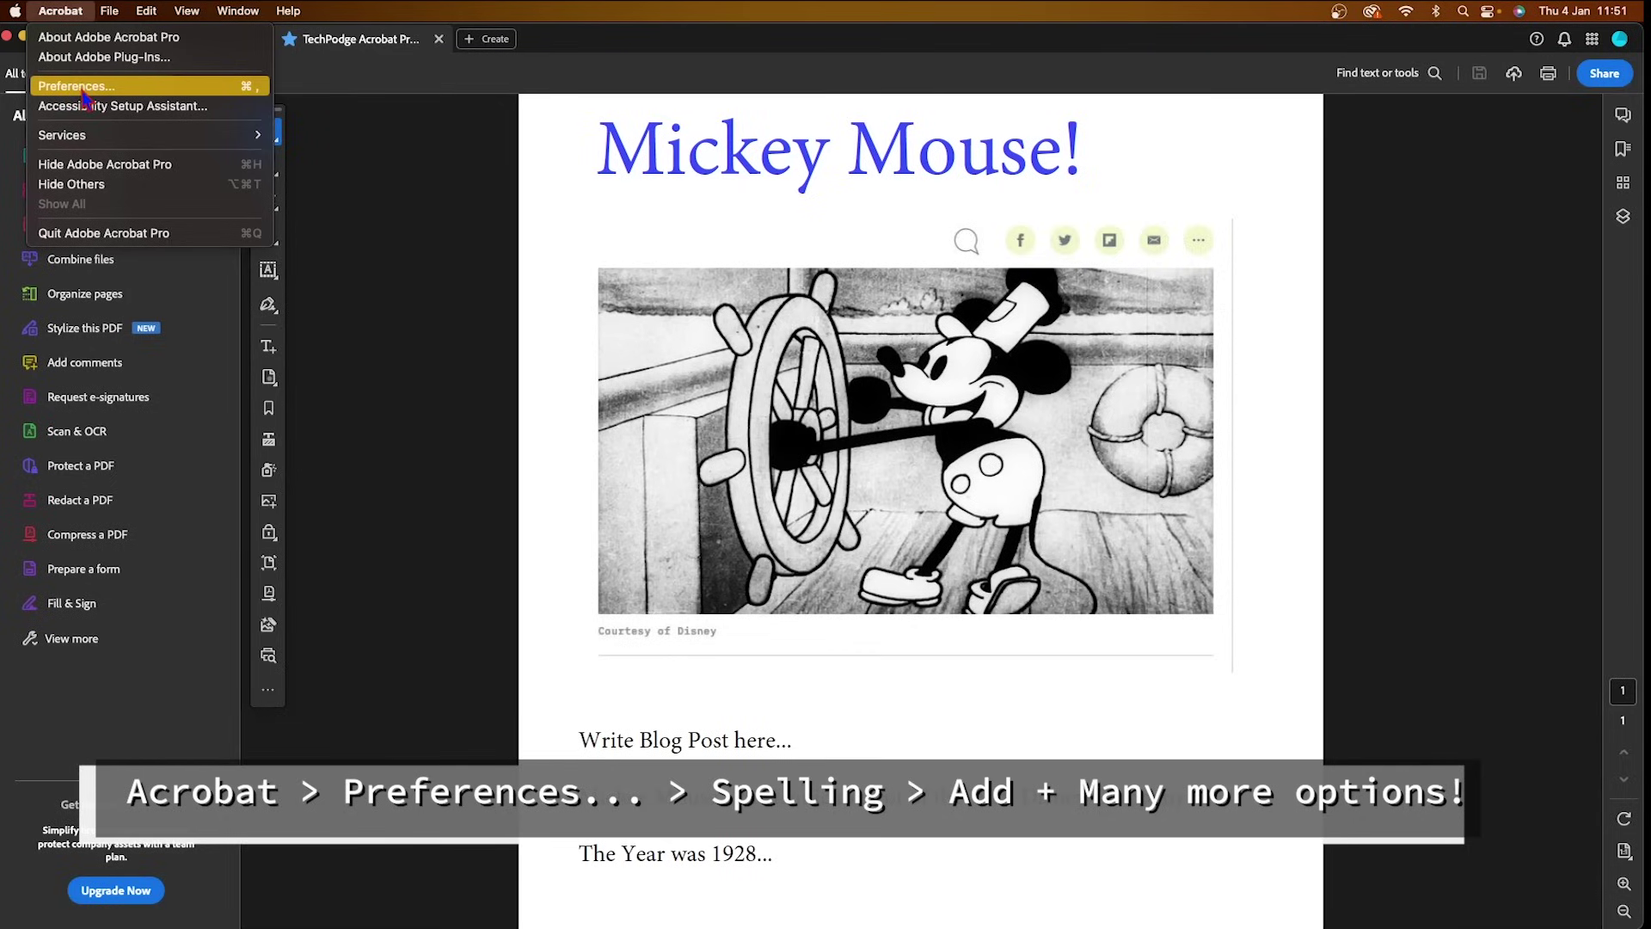
left_click(84, 89)
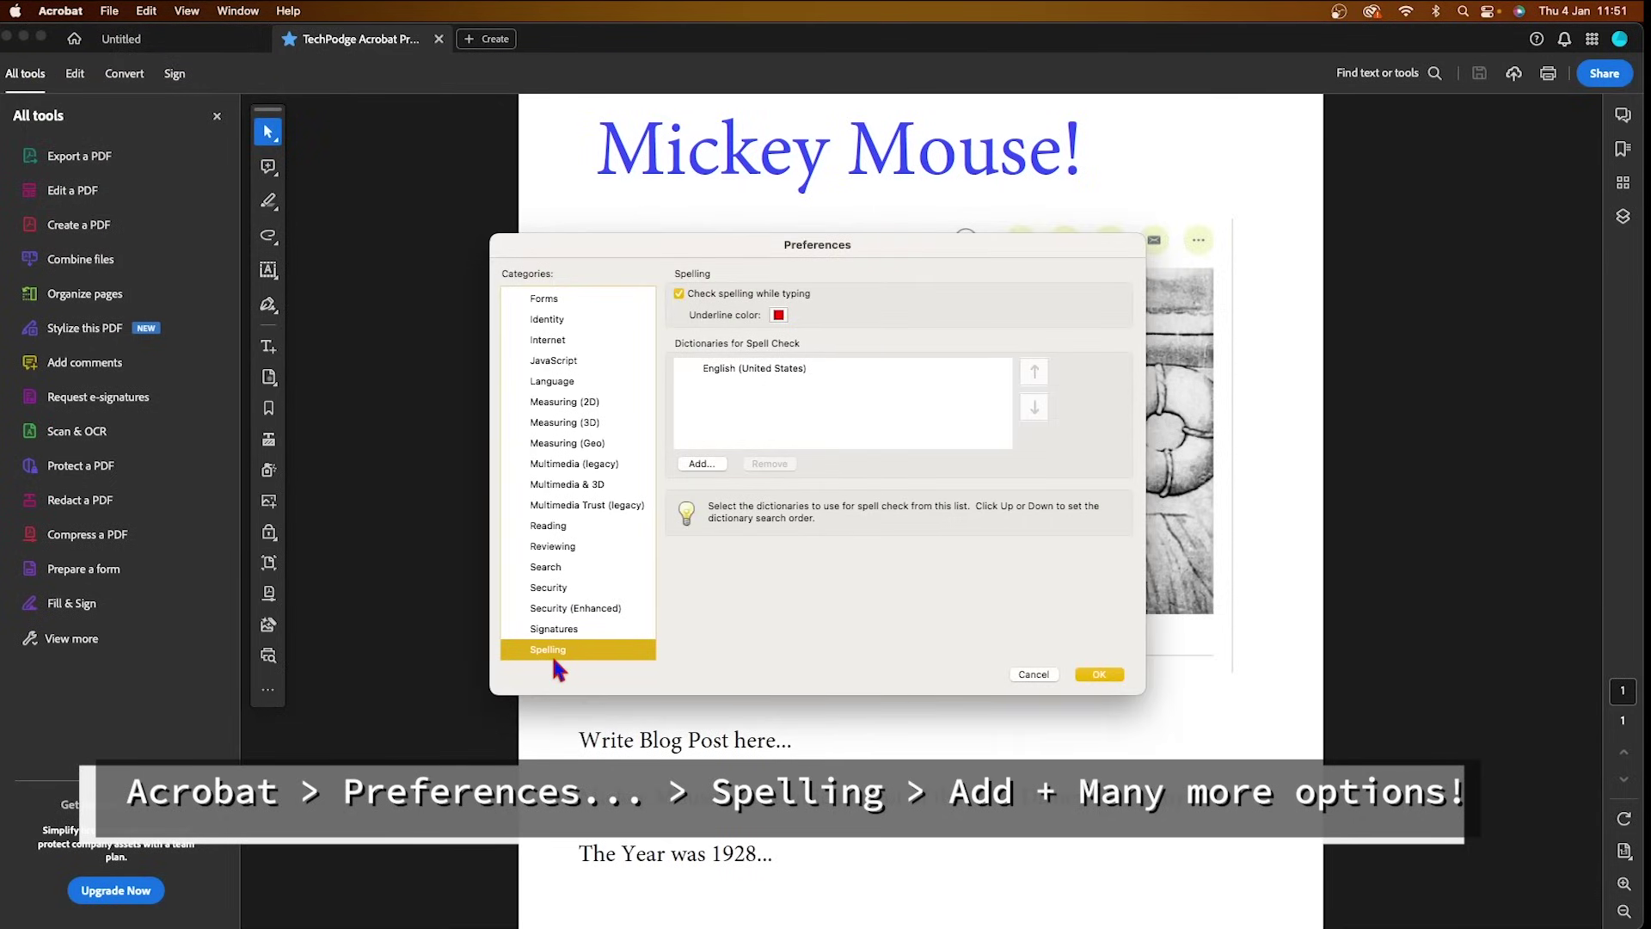
left_click(702, 464)
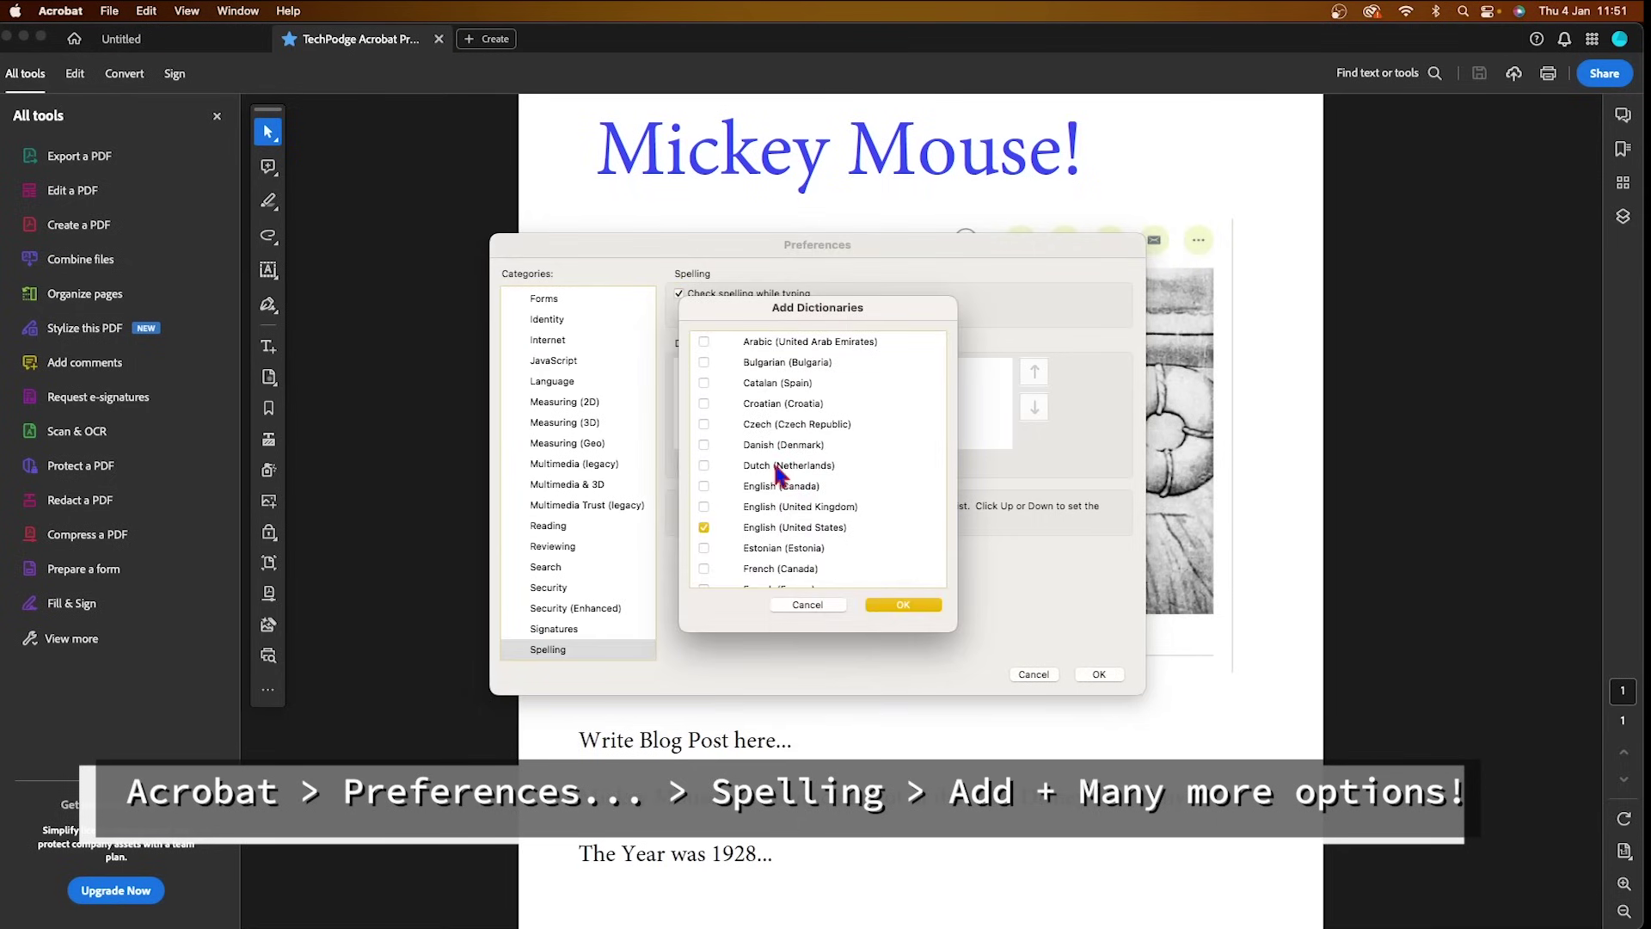
scroll(778, 477, "down", 3)
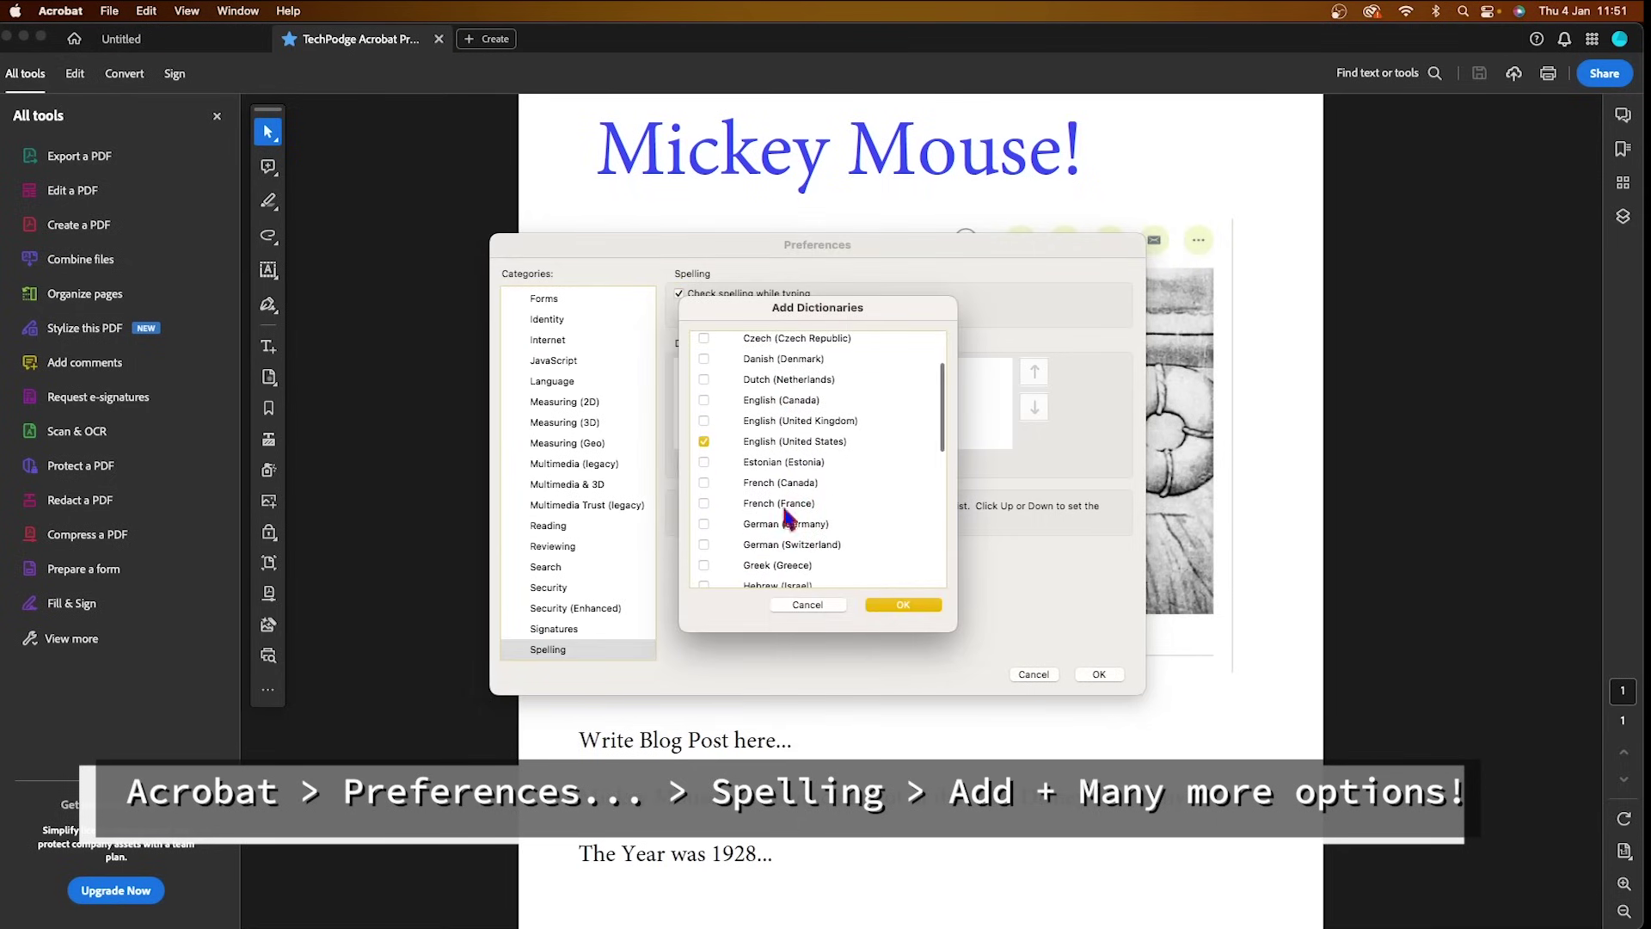
left_click(798, 604)
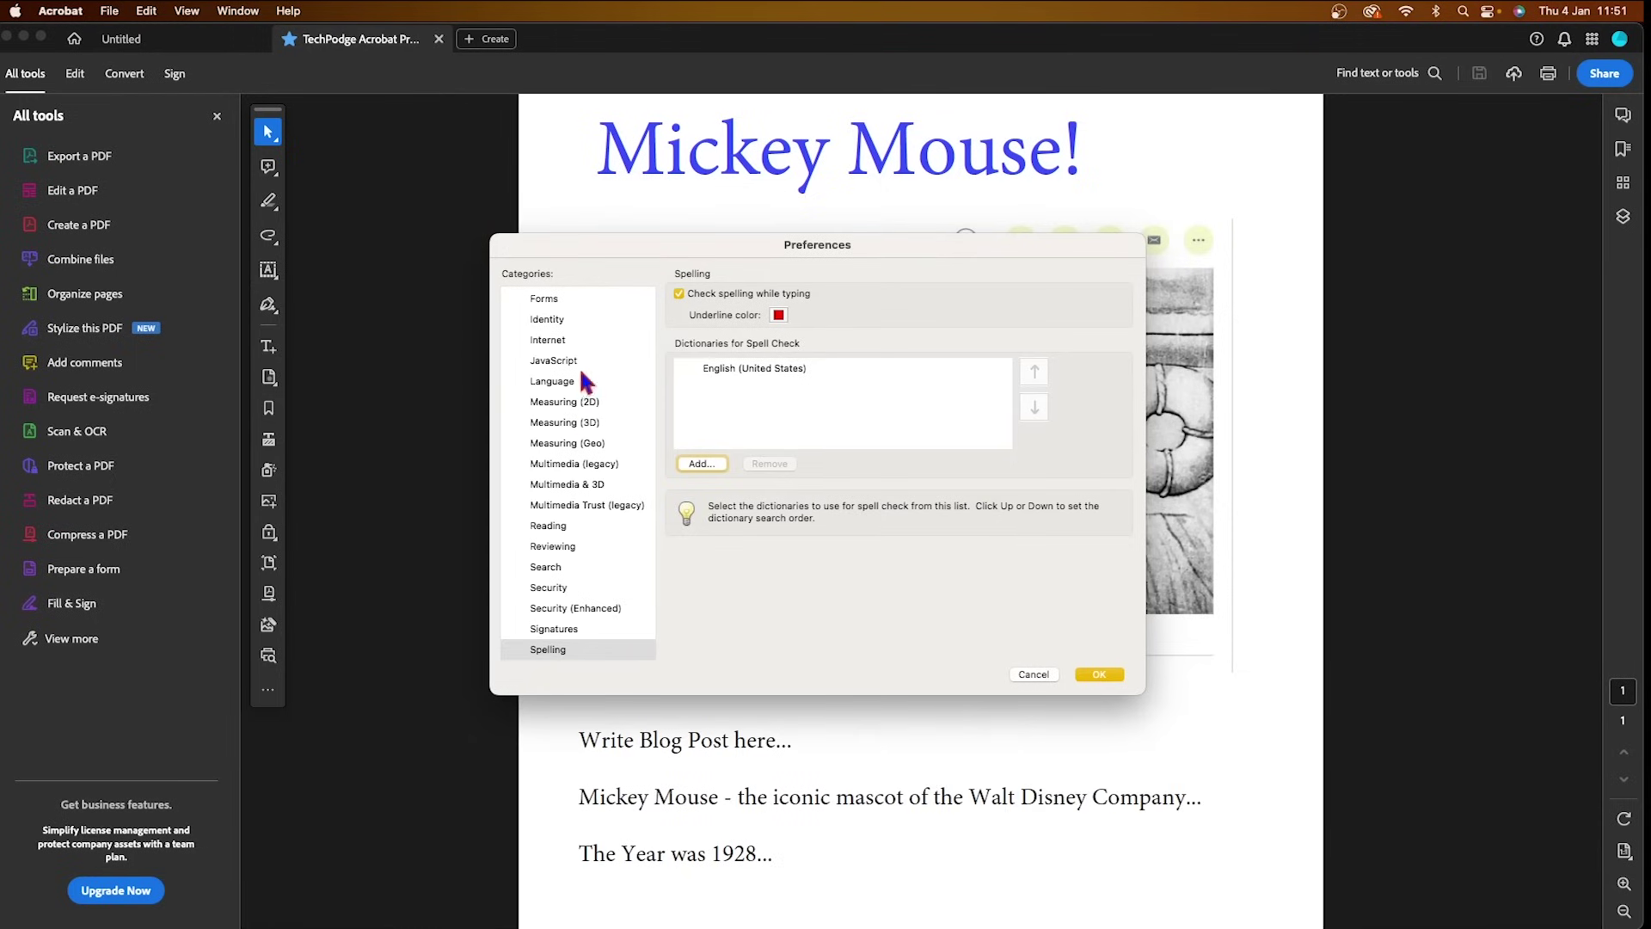
scroll(579, 405, "down", 3)
scroll(577, 446, "up", 8)
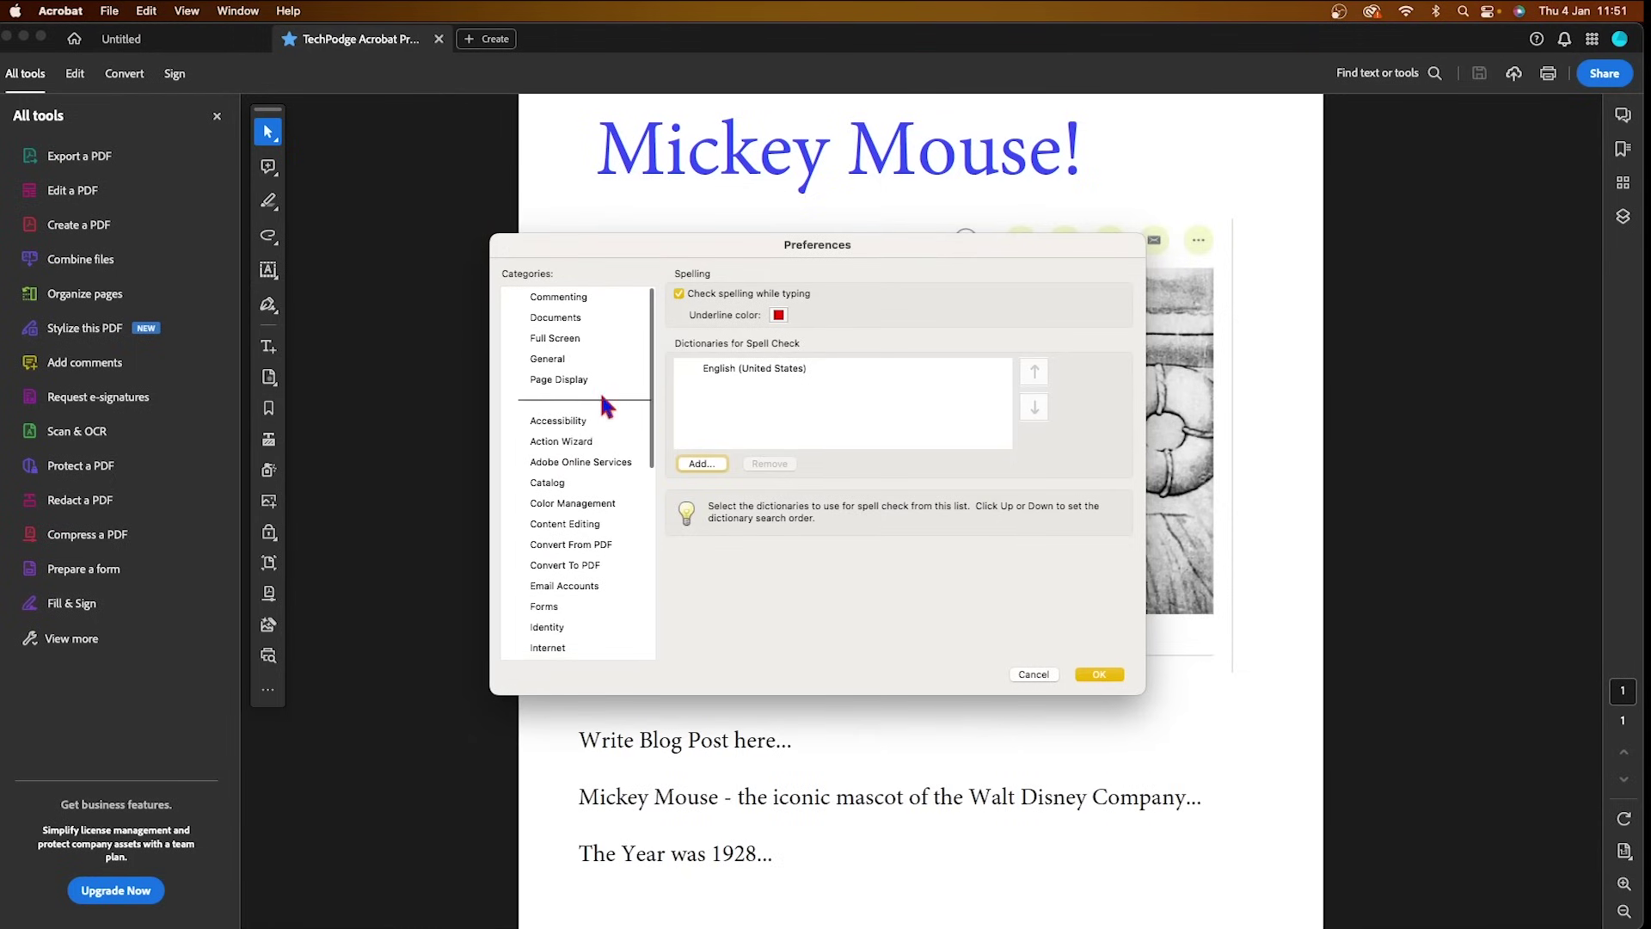
left_click(1033, 674)
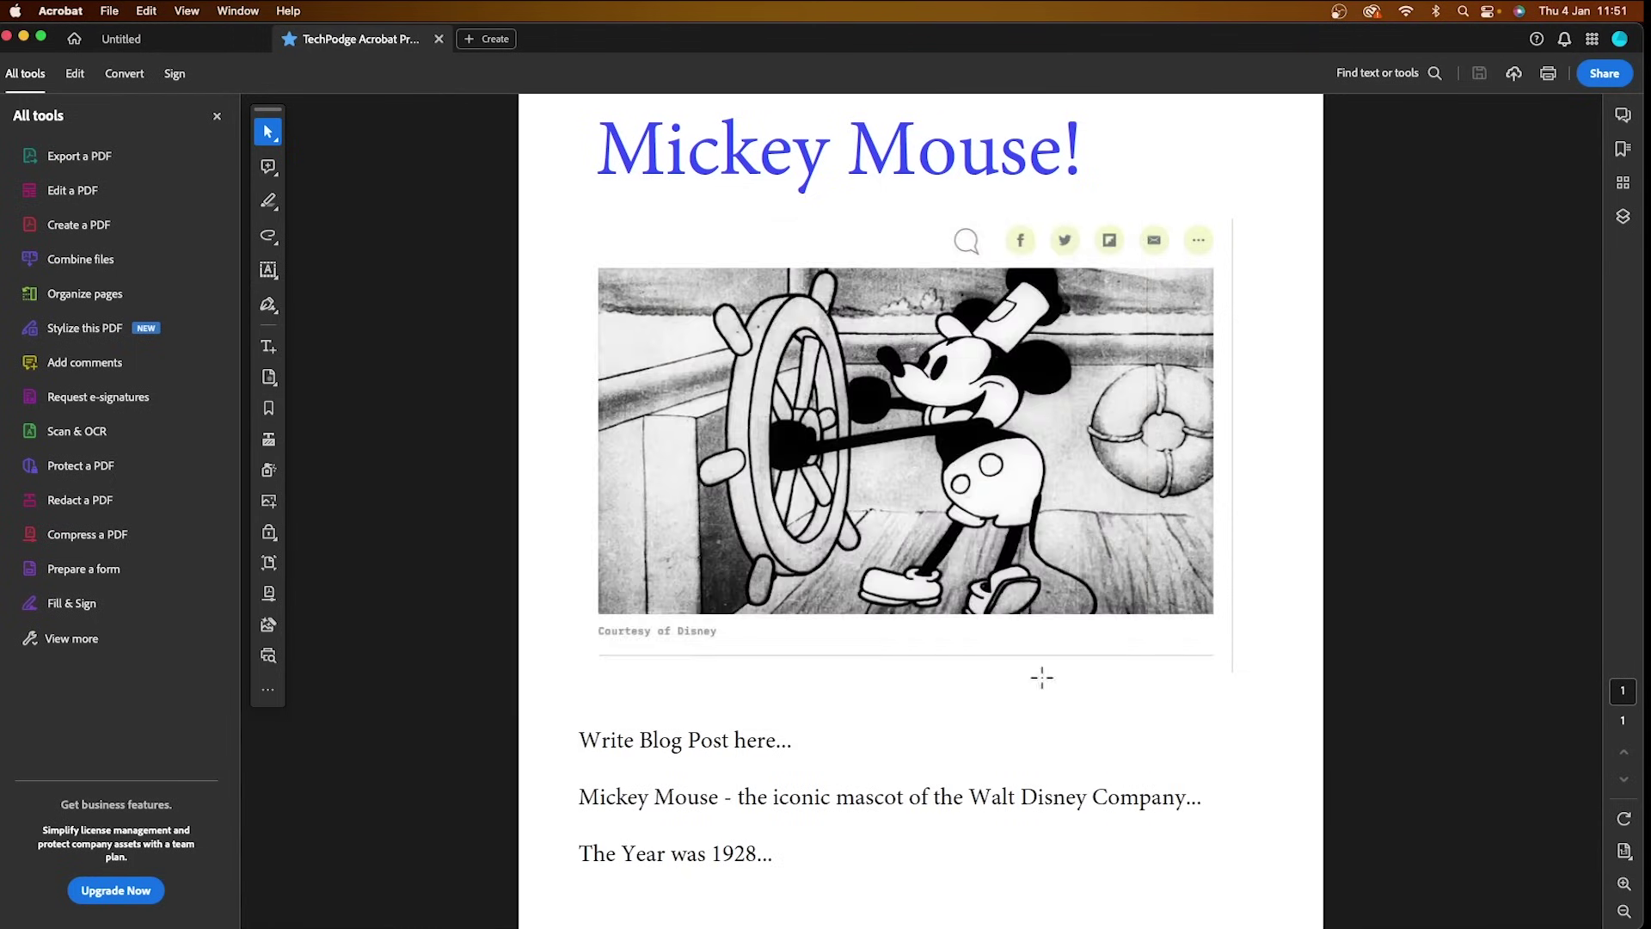
Open File > Document Properties and check the Description, then Security tabs showing no restrictions
left_click(109, 11)
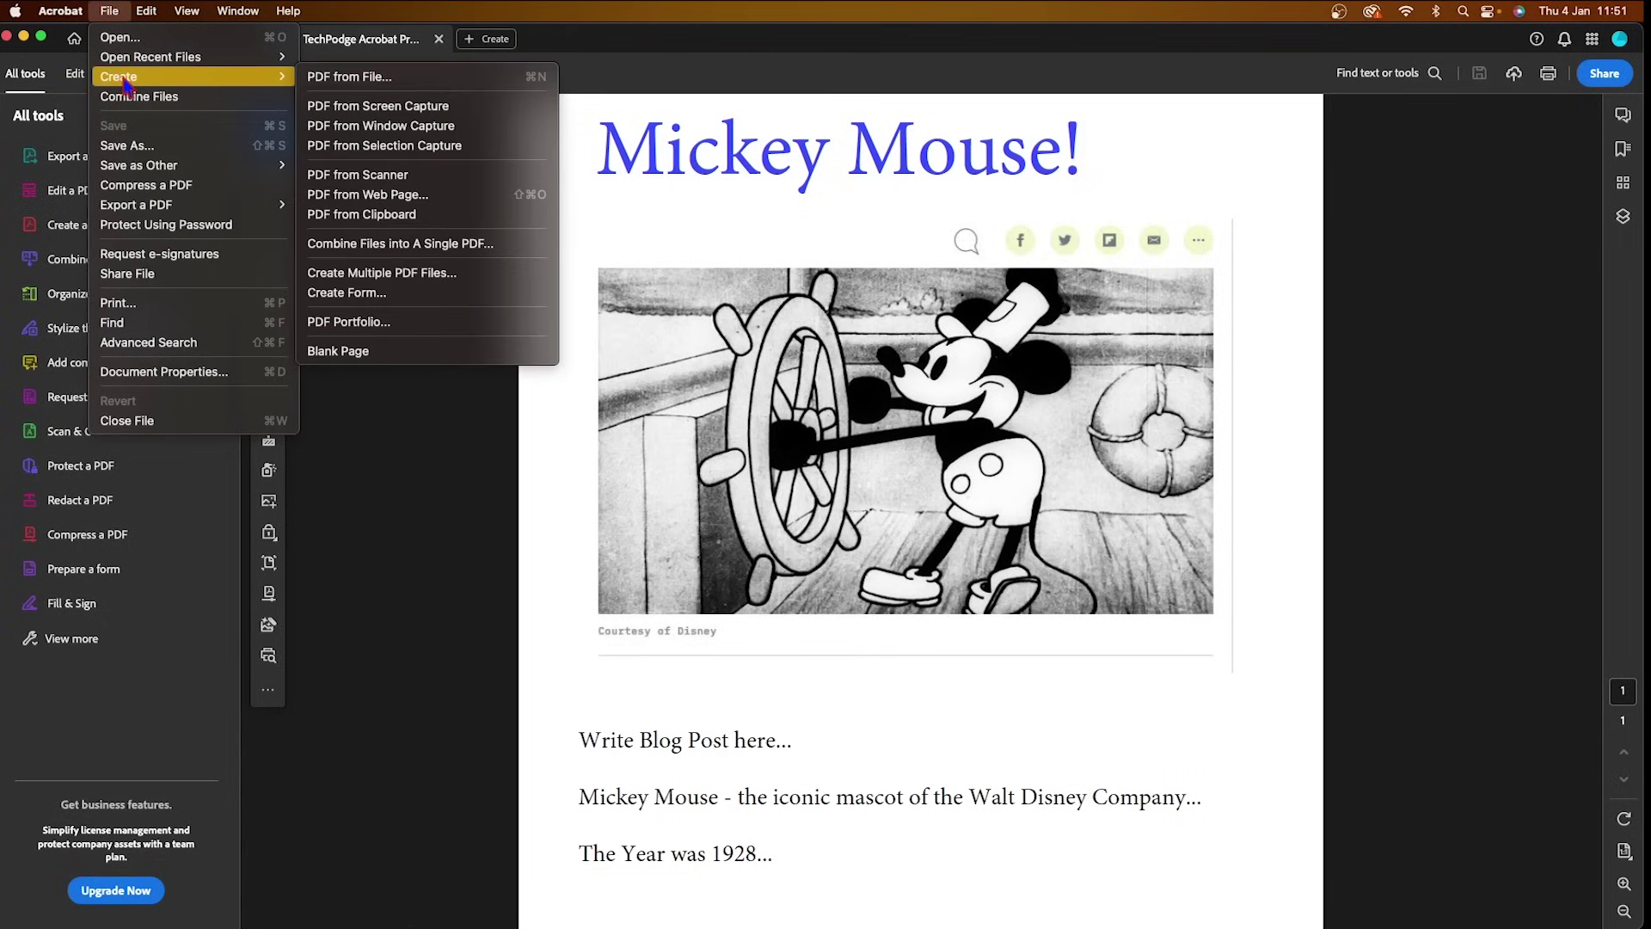
left_click(187, 378)
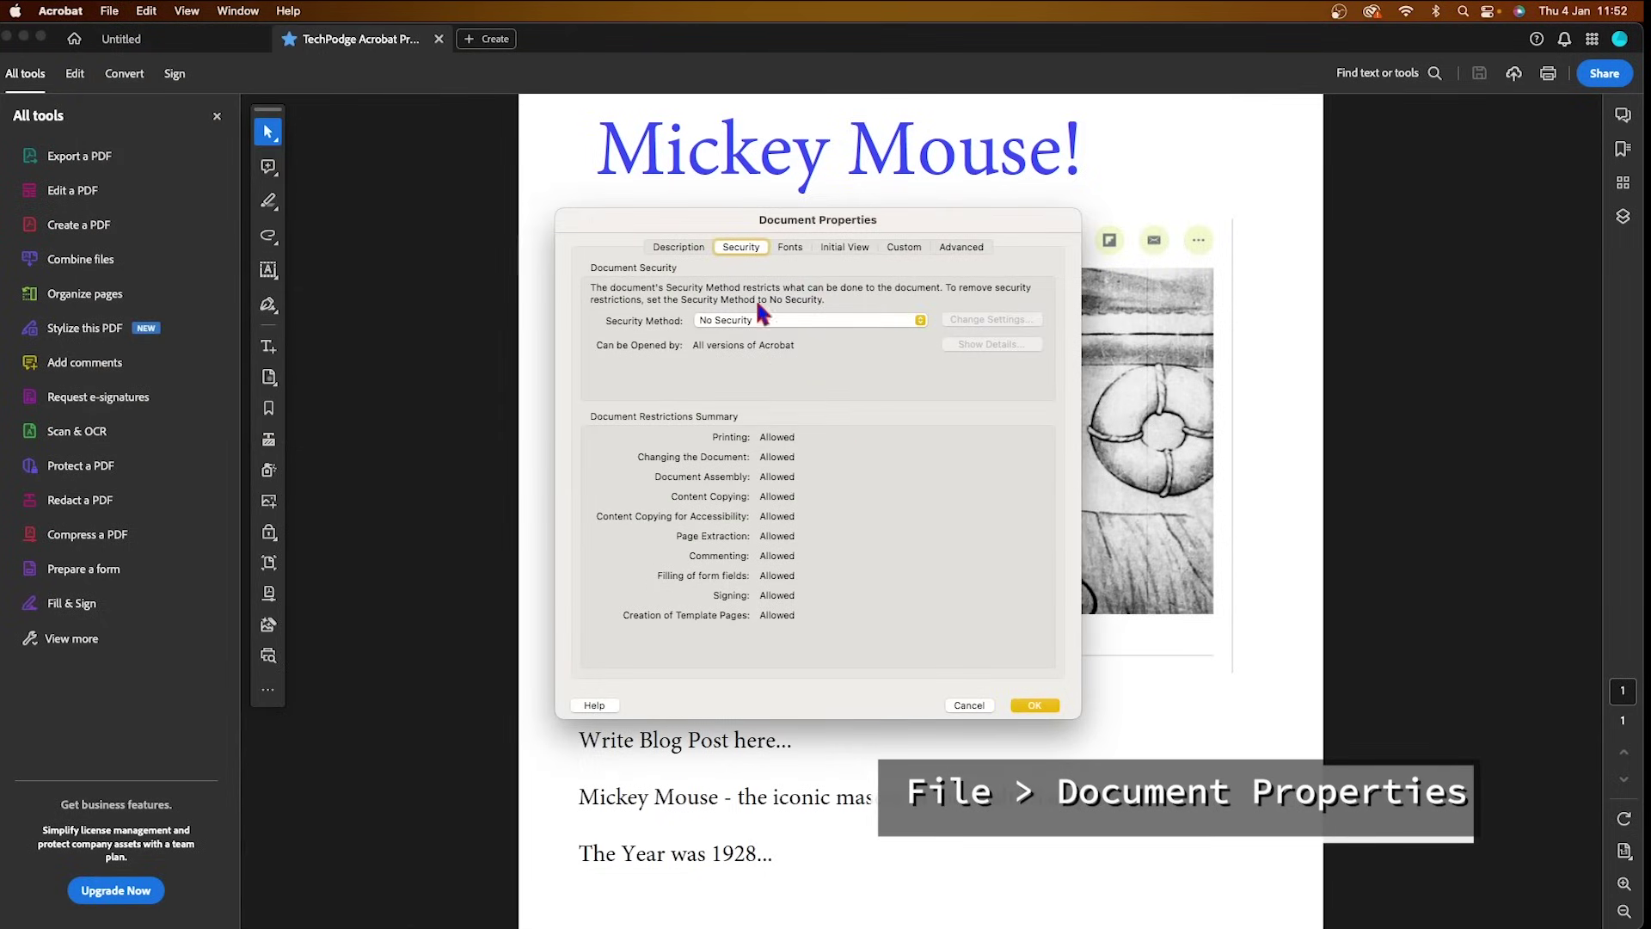
left_click(685, 247)
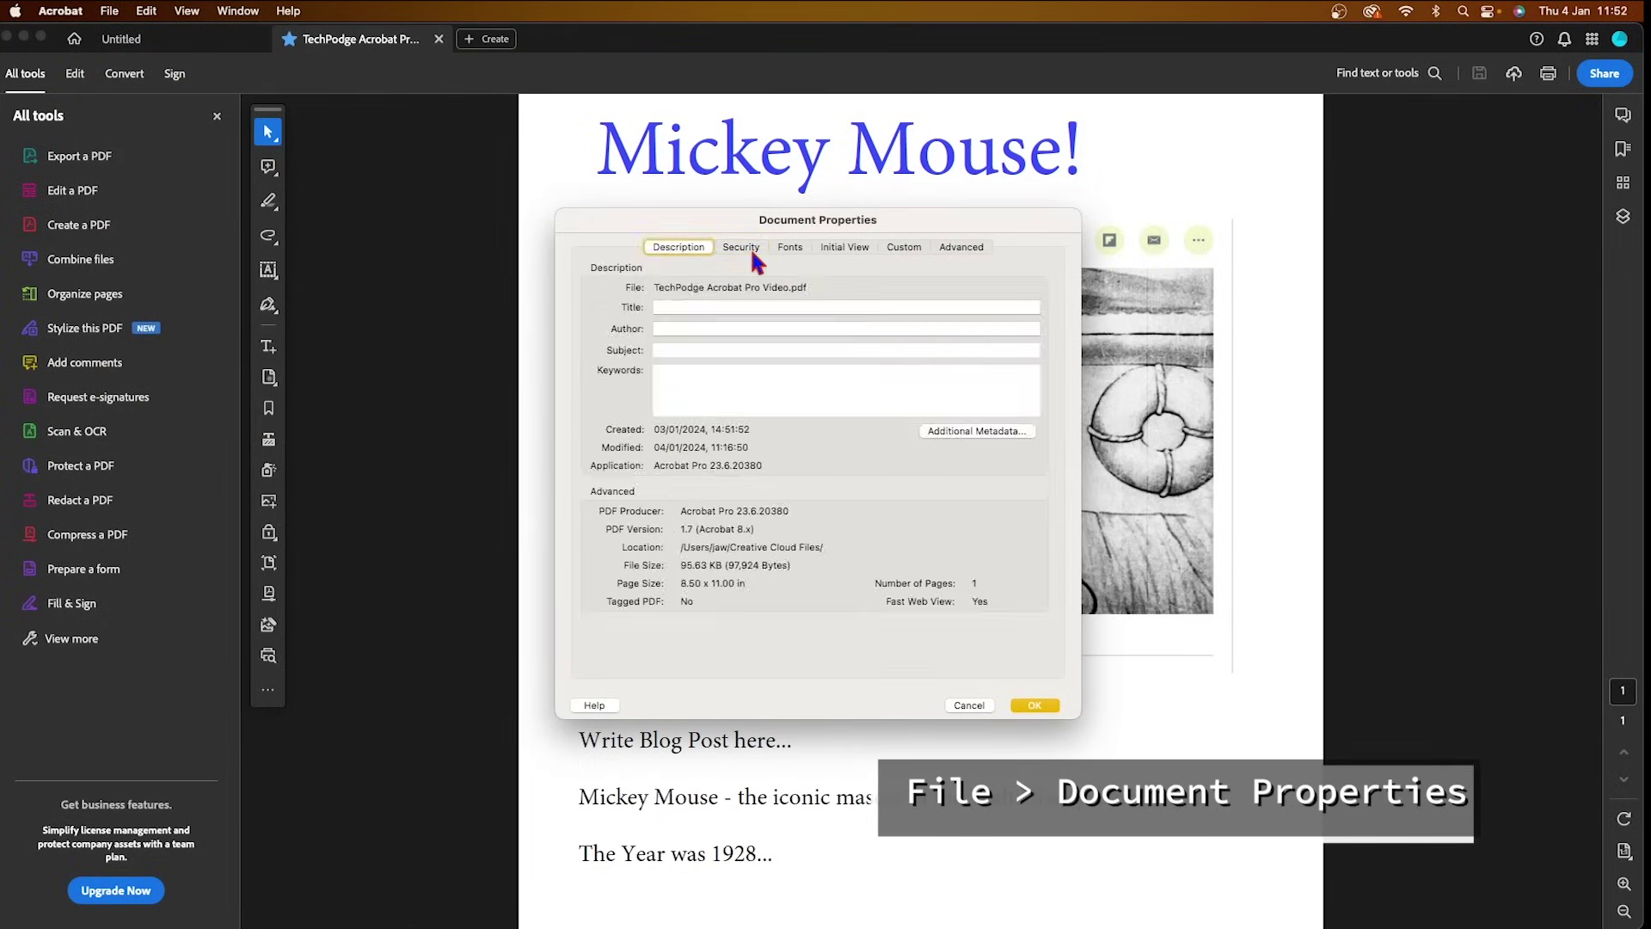
left_click(741, 246)
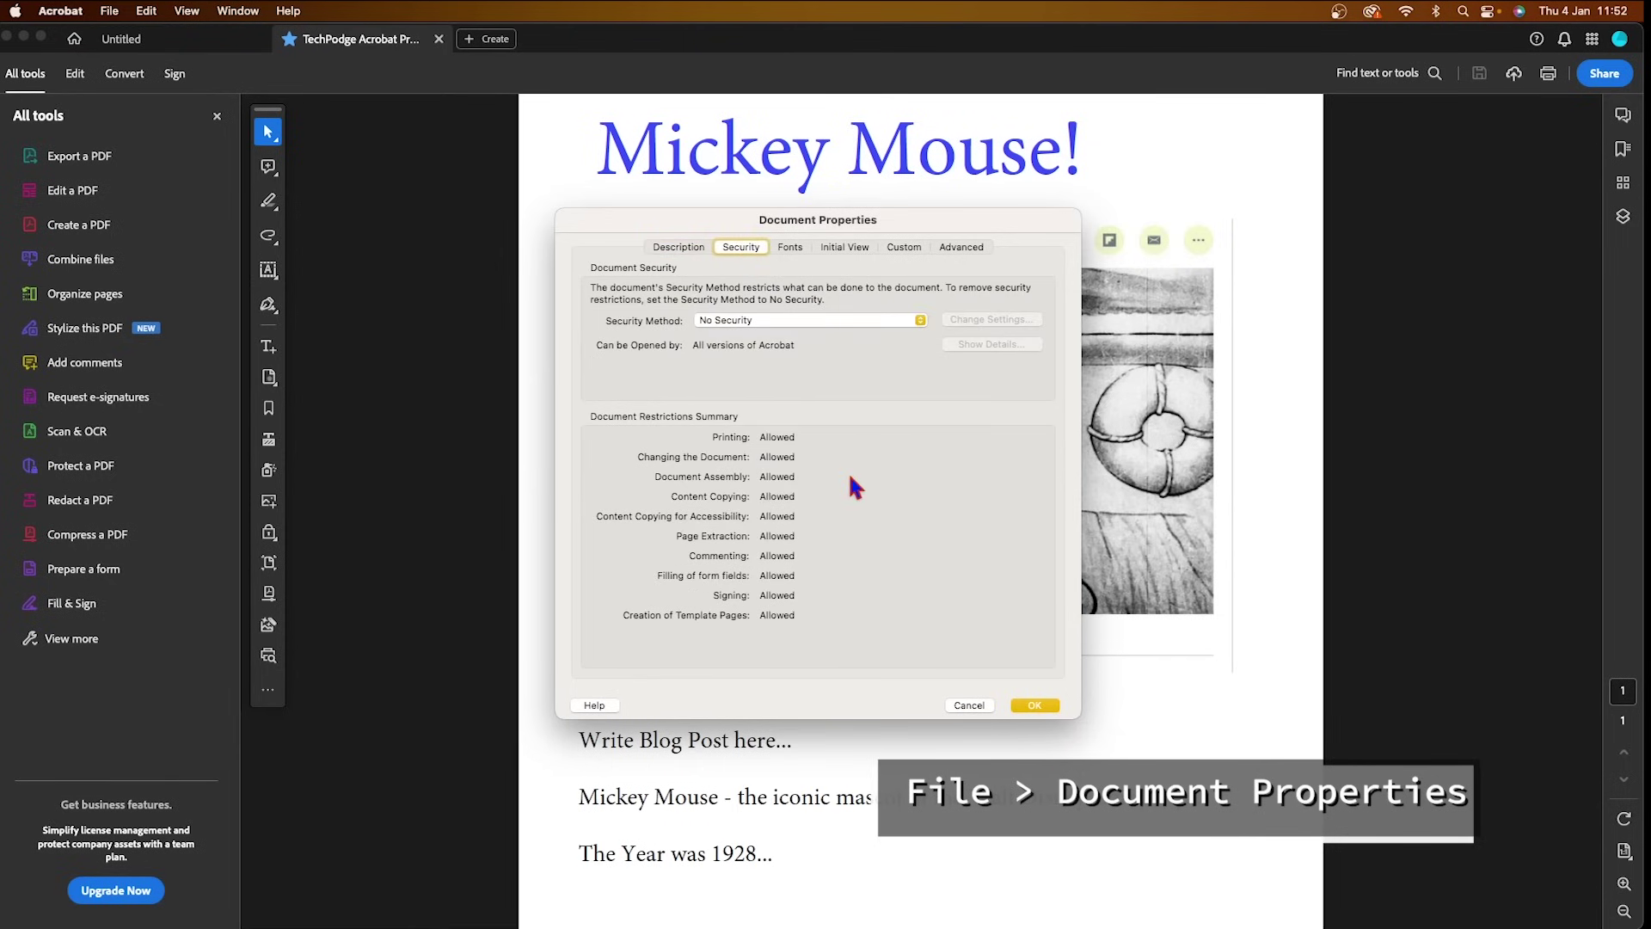